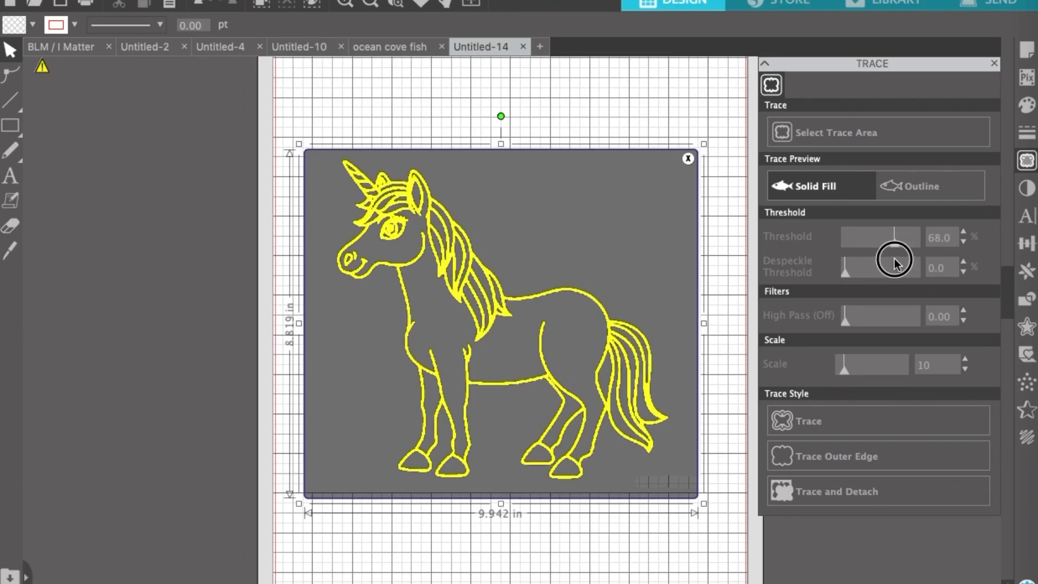
Trace the unicorn image's lines, move the original picture off the page beside the trace, and close the trace settings
{"action": "left_click", "coordinate": [833, 429]}
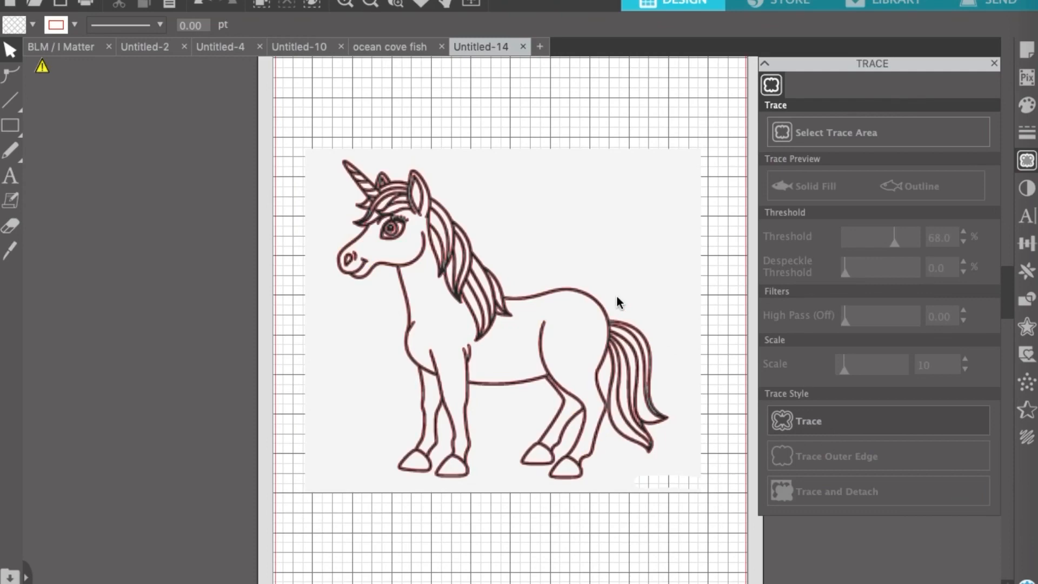
{"action": "mouse_move", "coordinate": [610, 269]}
{"action": "left_mouse_down"}
{"action": "mouse_move", "coordinate": [324, 291]}
{"action": "mouse_move", "coordinate": [185, 276]}
{"action": "left_mouse_up"}
{"action": "left_click", "coordinate": [543, 282]}
{"action": "scroll", "coordinate": [542, 282], "scroll_direction": "left", "scroll_amount": 5}
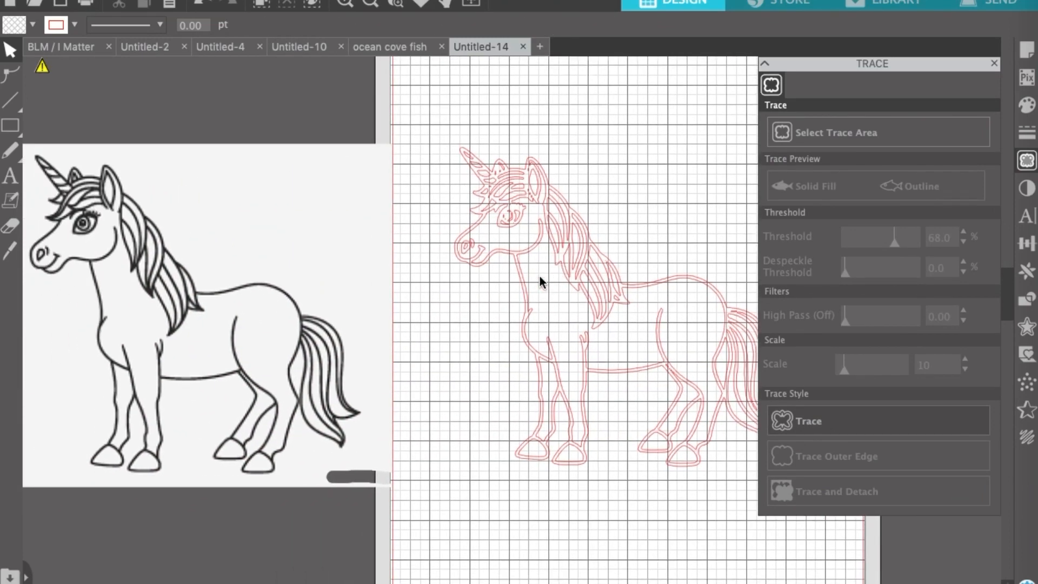
{"action": "left_click", "coordinate": [545, 242]}
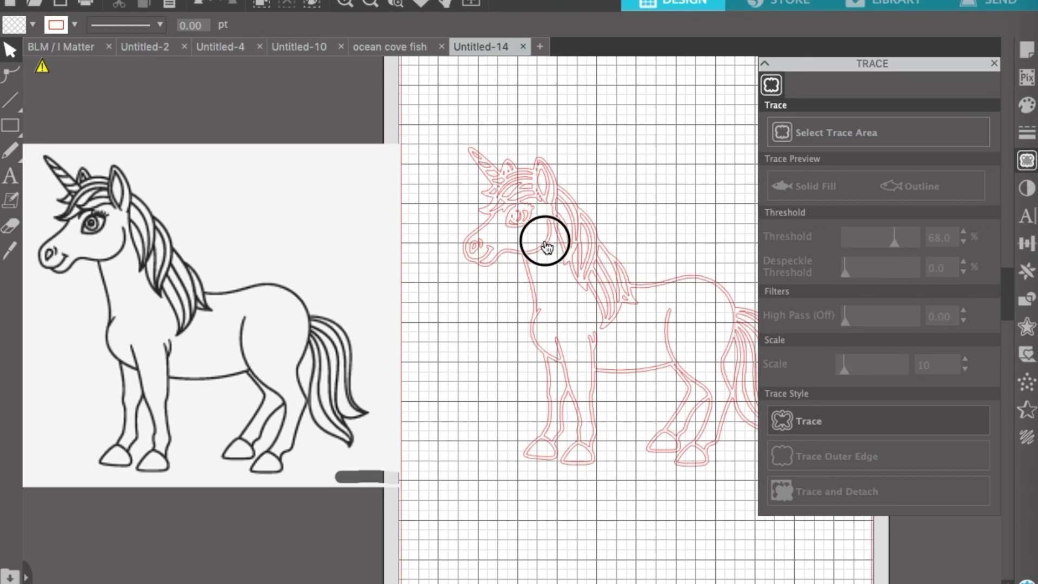
{"action": "left_click", "coordinate": [994, 62]}
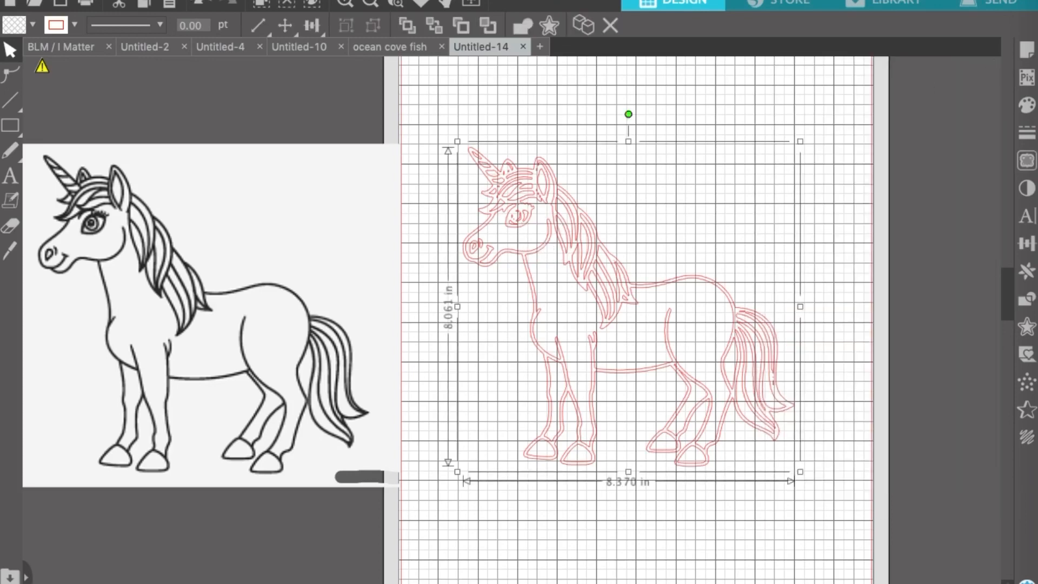
Try a black fill on the traced unicorn and clear it again
{"action": "left_click", "coordinate": [31, 24]}
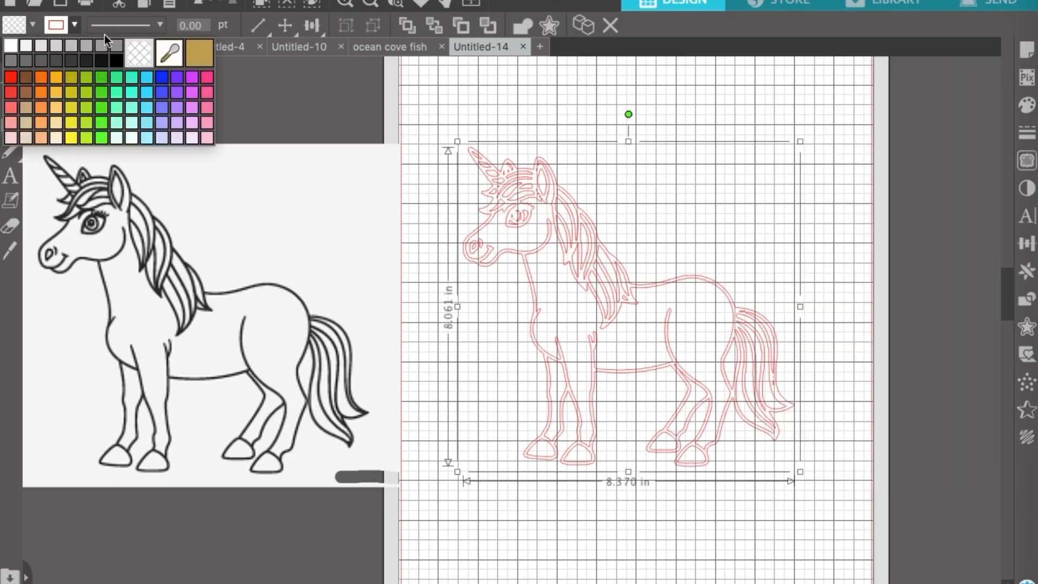
{"action": "left_click", "coordinate": [120, 62]}
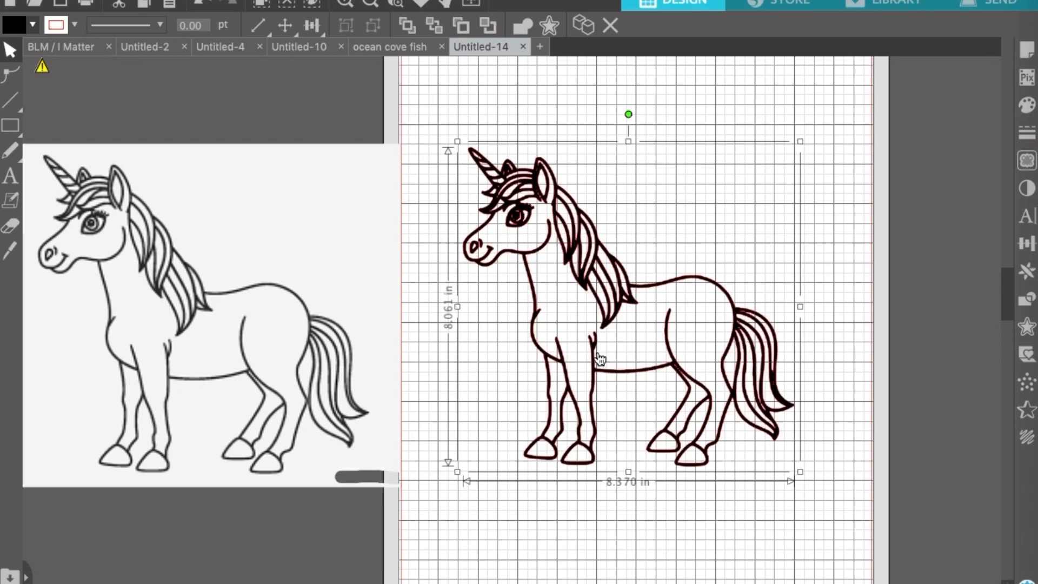
{"action": "left_click", "coordinate": [32, 24]}
{"action": "left_click", "coordinate": [141, 50]}
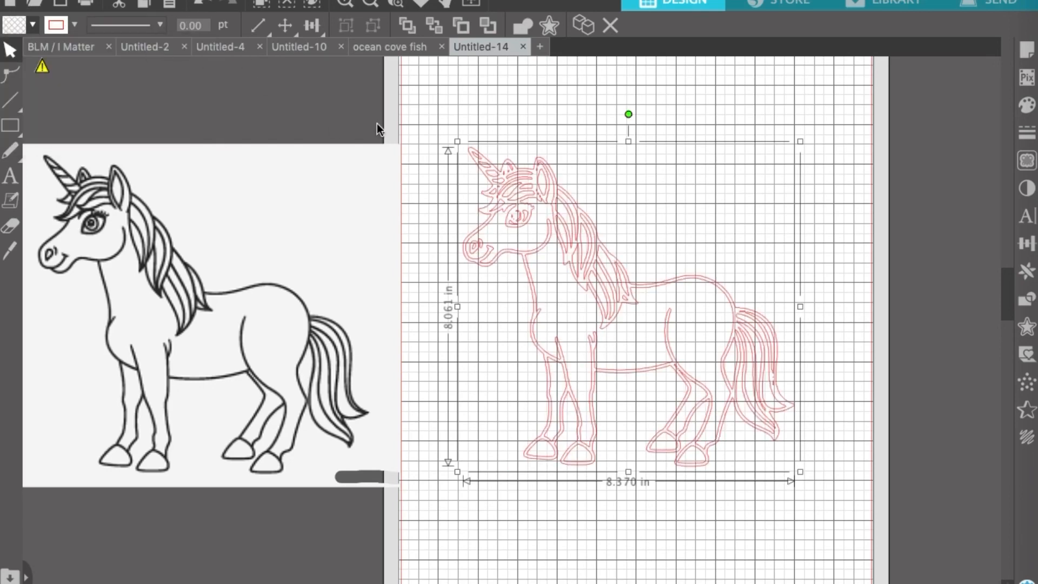
Release the traced unicorn's compound path to separate its individual shapes
{"action": "left_click", "coordinate": [535, 377]}
{"action": "right_click", "coordinate": [559, 357]}
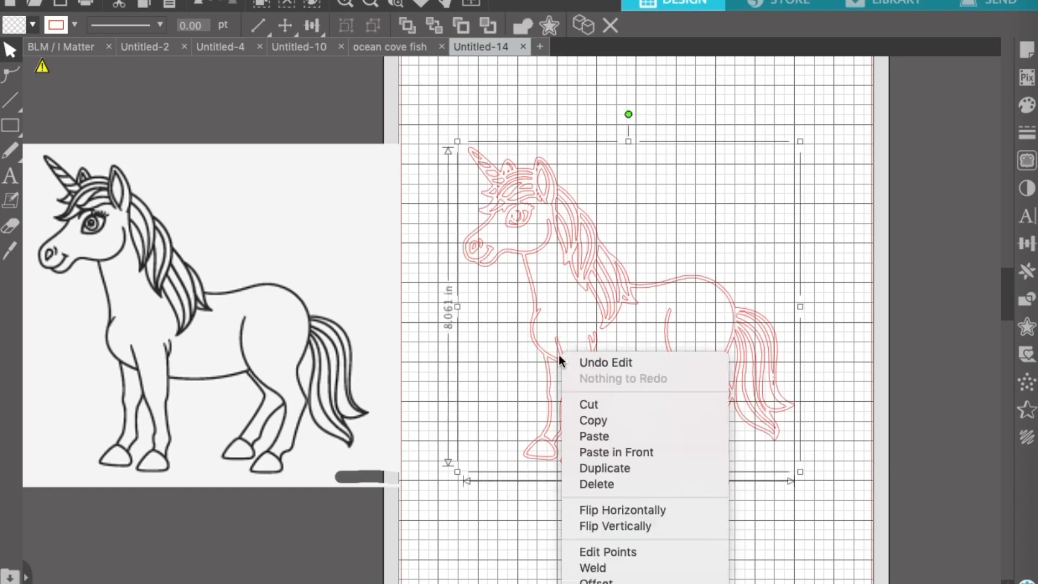
{"action": "scroll", "coordinate": [604, 519], "scroll_direction": "down", "scroll_amount": 3}
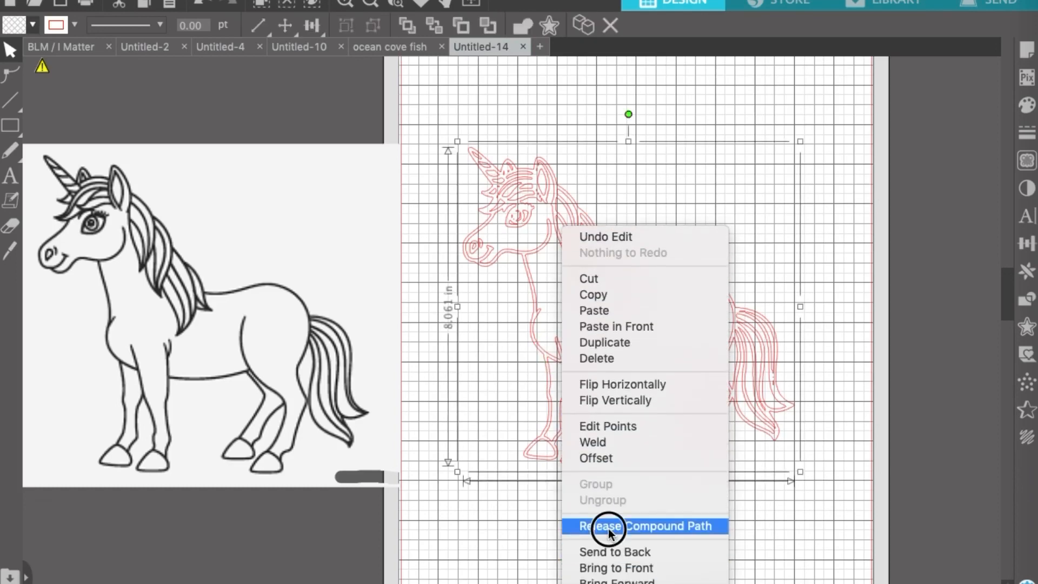
{"action": "left_click", "coordinate": [608, 530]}
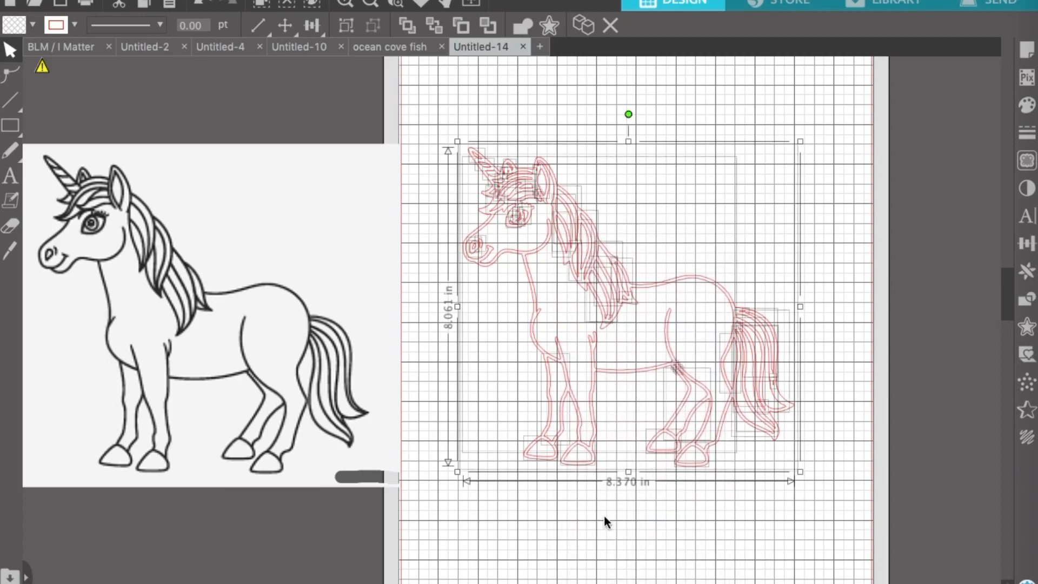
{"action": "left_click", "coordinate": [604, 516]}
Fill the horn segments with gold and the front inner ear with light pink
{"action": "scroll", "coordinate": [658, 531], "scroll_direction": "right", "scroll_amount": 3}
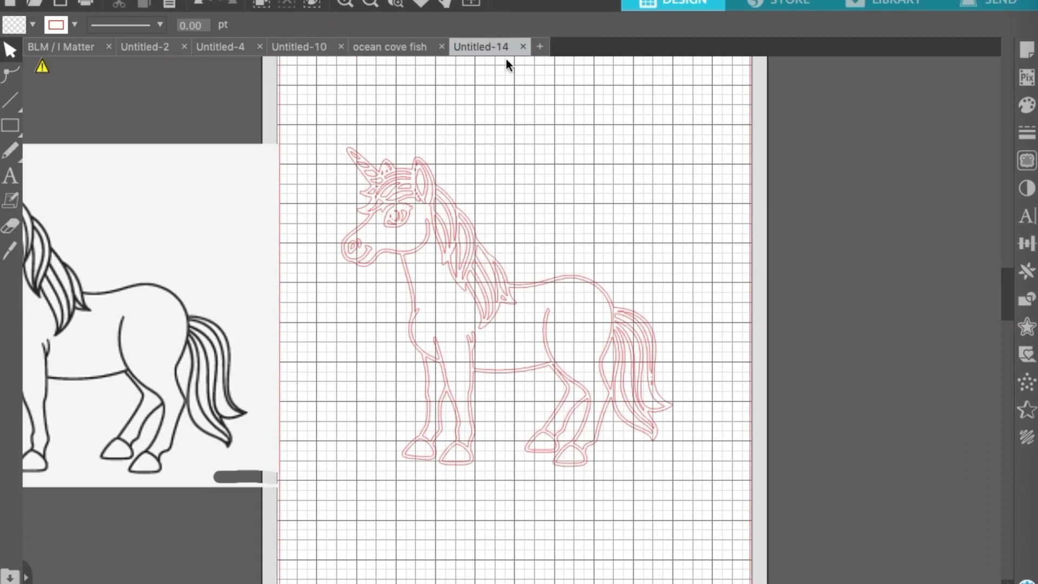
{"action": "left_click", "coordinate": [344, 4]}
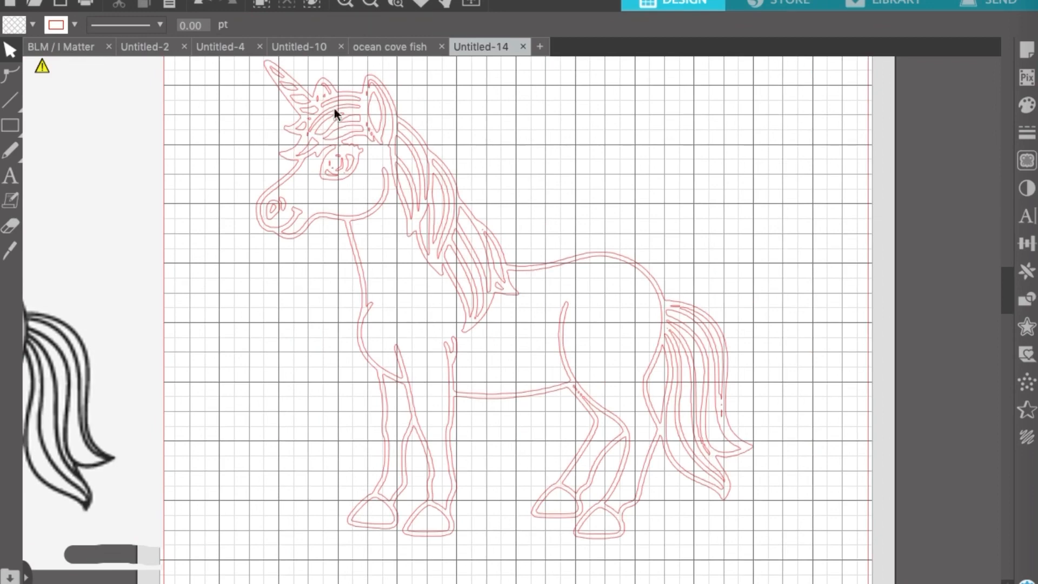
{"action": "scroll", "coordinate": [734, 225], "scroll_direction": "up", "scroll_amount": 1}
{"action": "scroll", "coordinate": [735, 225], "scroll_direction": "left", "scroll_amount": 1}
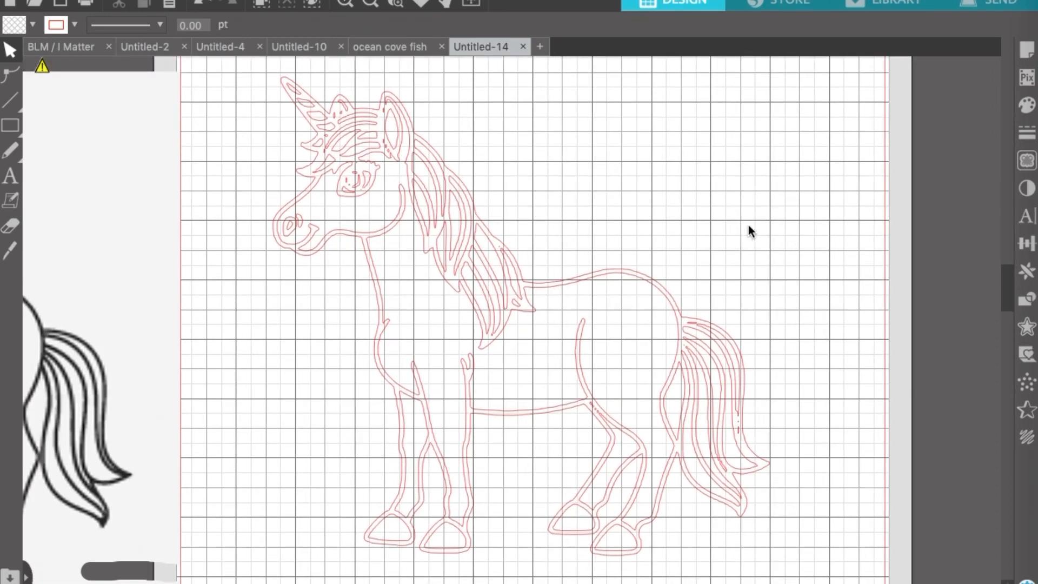
{"action": "left_click", "coordinate": [1027, 106]}
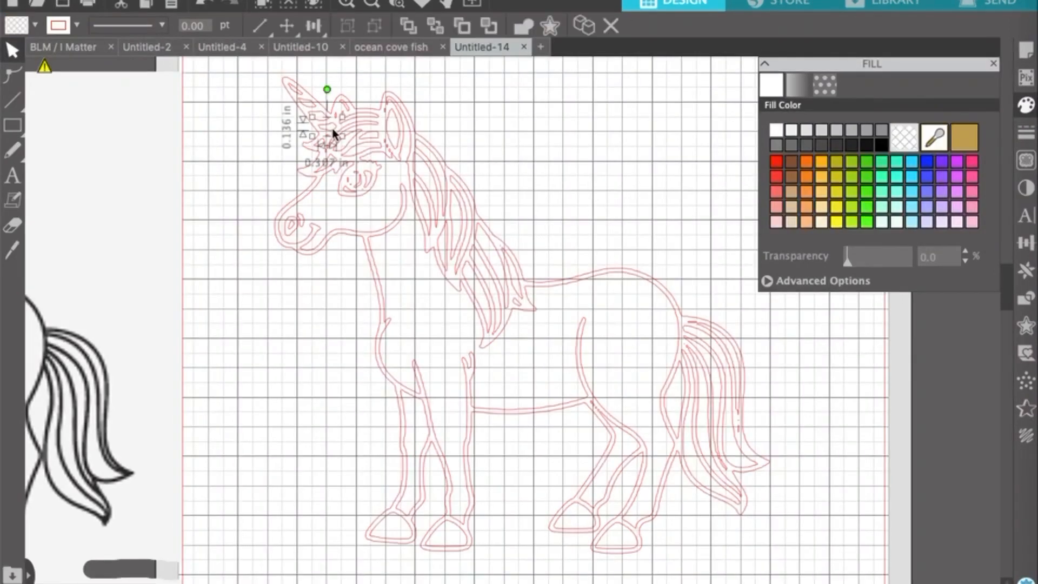
{"action": "left_click", "coordinate": [301, 92]}
{"action": "left_click", "coordinate": [965, 137]}
{"action": "left_click", "coordinate": [390, 129]}
{"action": "left_click", "coordinate": [972, 222]}
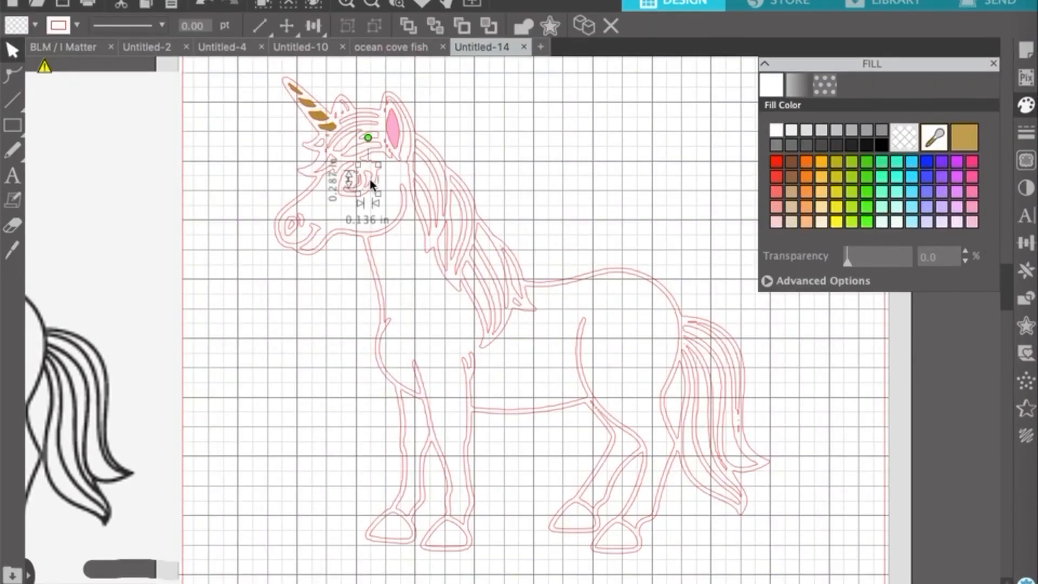
Fill alternate strands of the unicorn's neck mane with hot pink
{"action": "left_click", "coordinate": [350, 183]}
{"action": "scroll", "coordinate": [393, 307], "scroll_direction": "down", "scroll_amount": 1}
{"action": "left_click", "coordinate": [431, 157]}
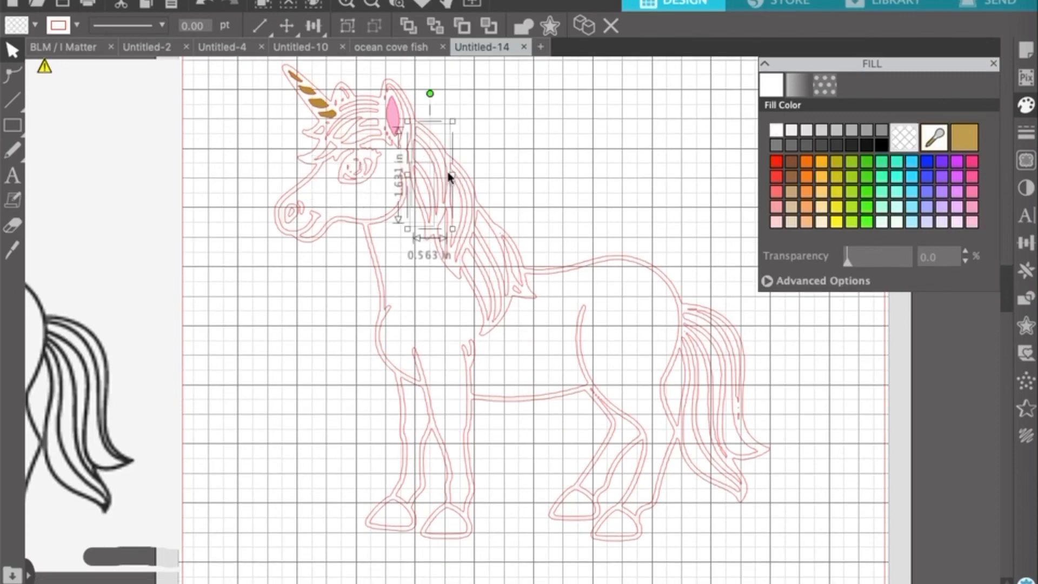
{"action": "left_click", "coordinate": [972, 161]}
{"action": "left_click", "coordinate": [513, 284]}
{"action": "left_click", "coordinate": [512, 285], "text": "shift"}
{"action": "left_click", "coordinate": [972, 162]}
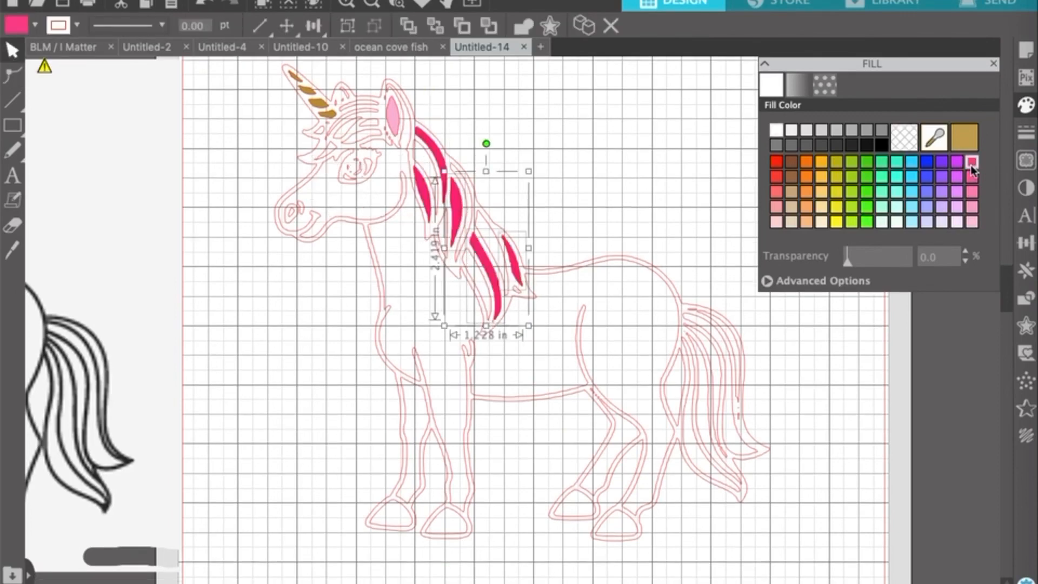
Fill the lower outer strand and a middle strand of the tail with hot pink
{"action": "left_click", "coordinate": [708, 485]}
{"action": "left_click", "coordinate": [741, 494]}
{"action": "left_click", "coordinate": [732, 485]}
{"action": "left_click", "coordinate": [972, 161]}
{"action": "left_click", "coordinate": [717, 419]}
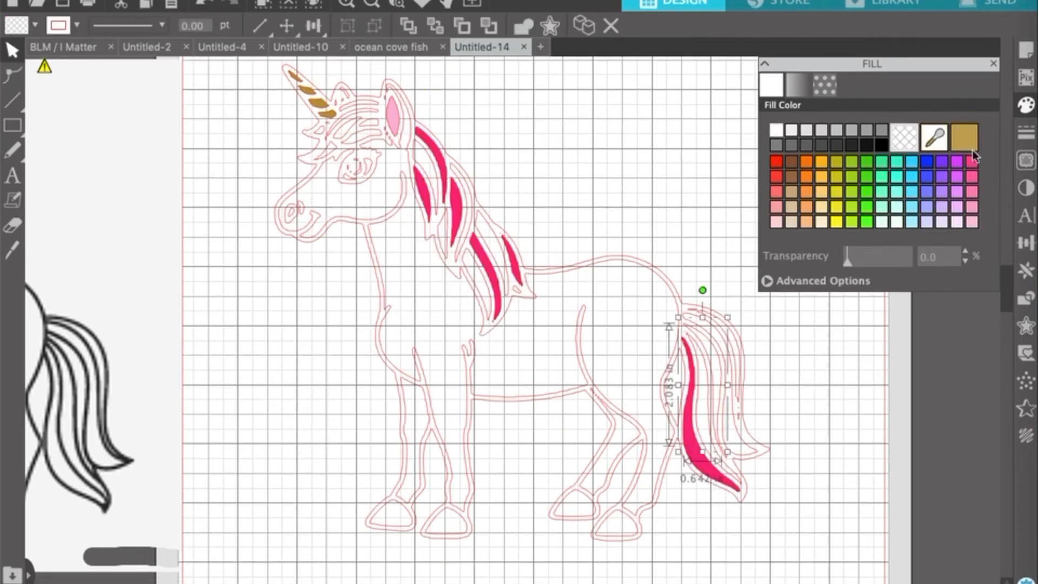
{"action": "left_click", "coordinate": [971, 161]}
Fill the two tail strands between the pink ones with purple
{"action": "left_click", "coordinate": [708, 395]}
{"action": "left_click", "coordinate": [956, 161]}
{"action": "left_click", "coordinate": [727, 379]}
{"action": "left_click", "coordinate": [957, 161]}
Try filling several unfilled mane strands with one colour and undo it
{"action": "left_click", "coordinate": [437, 204]}
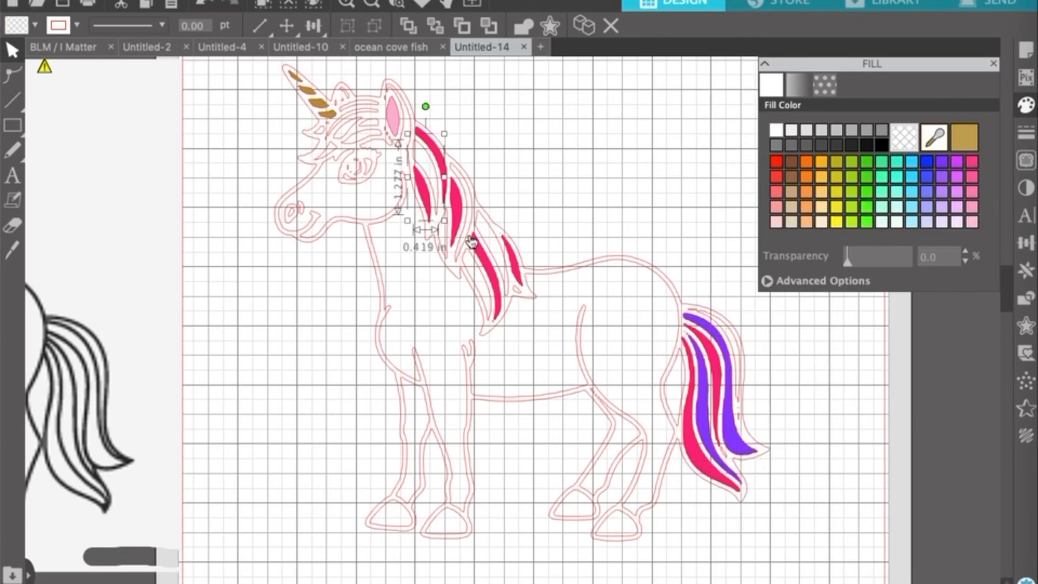
{"action": "left_click", "coordinate": [512, 287], "text": "shift"}
{"action": "left_click", "coordinate": [513, 287], "text": "shift"}
{"action": "left_click", "coordinate": [941, 177]}
{"action": "key", "text": "super+z"}
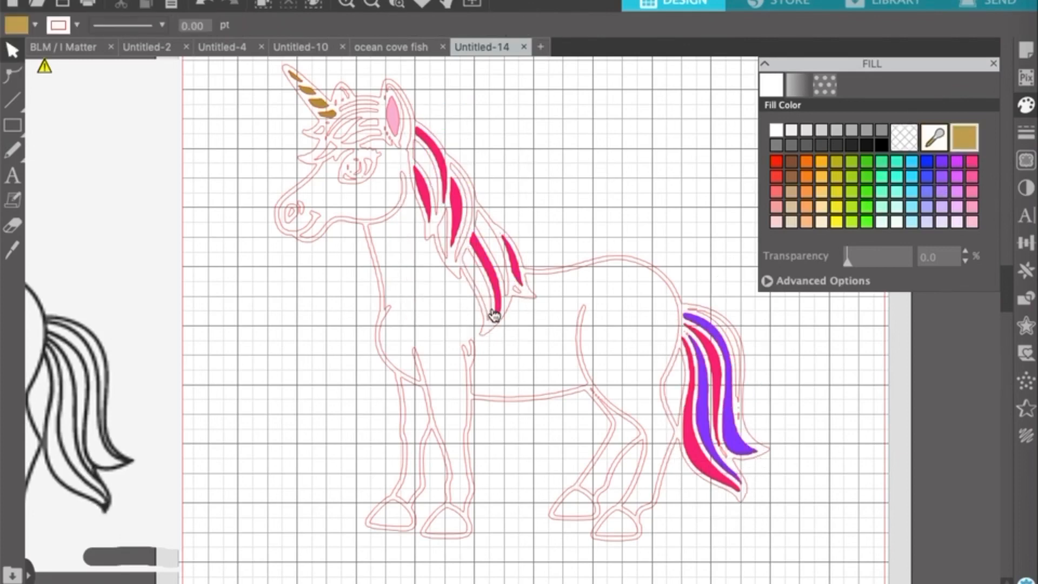
Fill the remaining large neck mane strands with purple
{"action": "left_click", "coordinate": [489, 317]}
{"action": "left_click", "coordinate": [941, 177]}
{"action": "left_click", "coordinate": [507, 292]}
{"action": "left_click", "coordinate": [940, 178]}
{"action": "left_click", "coordinate": [438, 203]}
{"action": "left_click", "coordinate": [445, 253], "text": "shift"}
{"action": "left_click", "coordinate": [458, 256], "text": "shift"}
{"action": "left_click", "coordinate": [941, 177]}
Fill the uppermost tail strand and alternate forelock strands with hot pink
{"action": "left_click", "coordinate": [748, 340]}
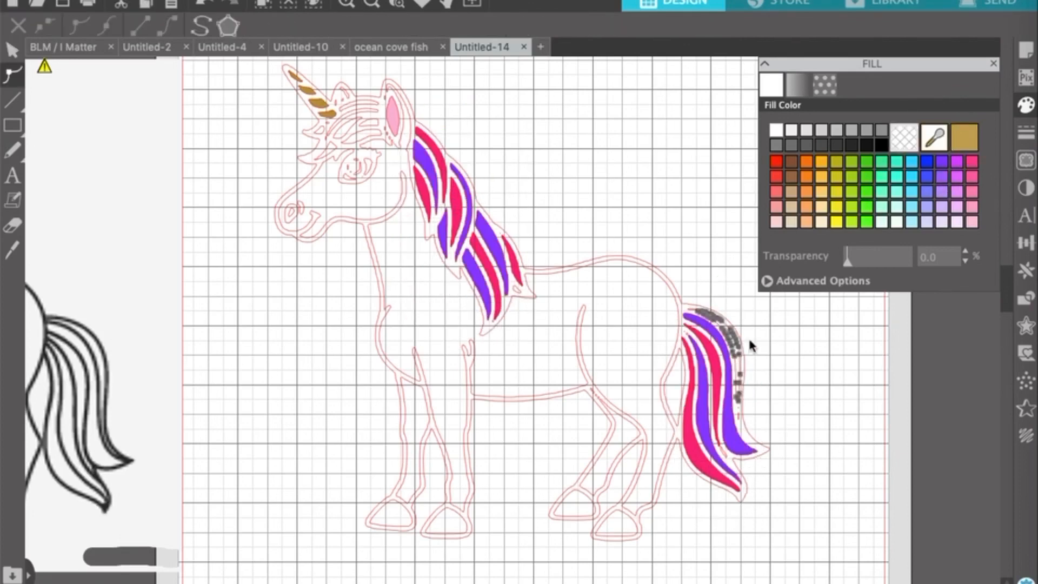
{"action": "left_click", "coordinate": [971, 161]}
{"action": "left_click", "coordinate": [347, 139]}
{"action": "left_click", "coordinate": [377, 111], "text": "shift"}
{"action": "left_click", "coordinate": [377, 105], "text": "shift"}
{"action": "left_click", "coordinate": [322, 136], "text": "shift"}
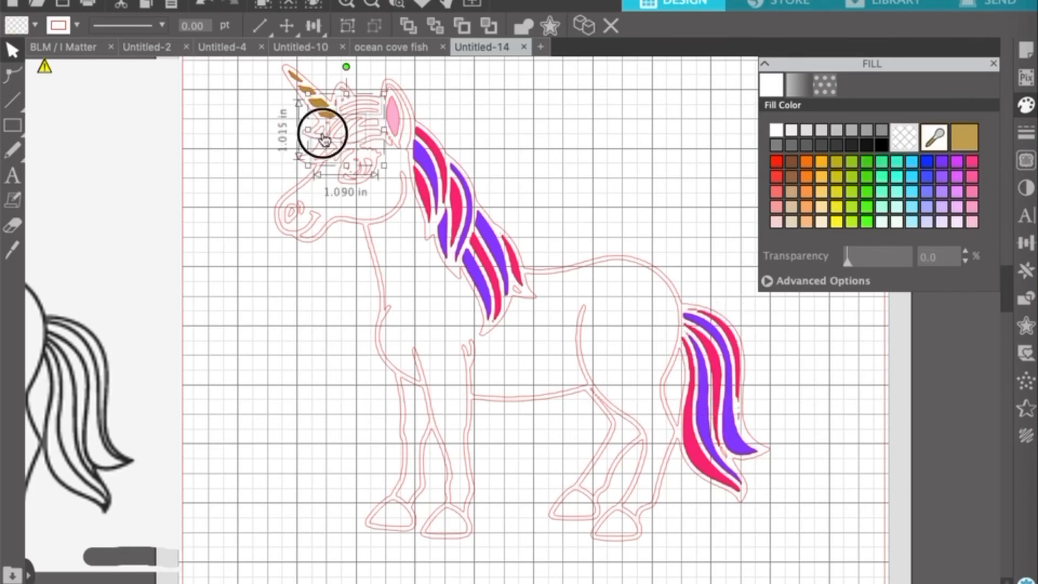
{"action": "left_click", "coordinate": [972, 161]}
Fill the remaining forelock strands with purple
{"action": "left_click", "coordinate": [377, 111]}
{"action": "left_click", "coordinate": [379, 125], "text": "shift"}
{"action": "left_click", "coordinate": [941, 178]}
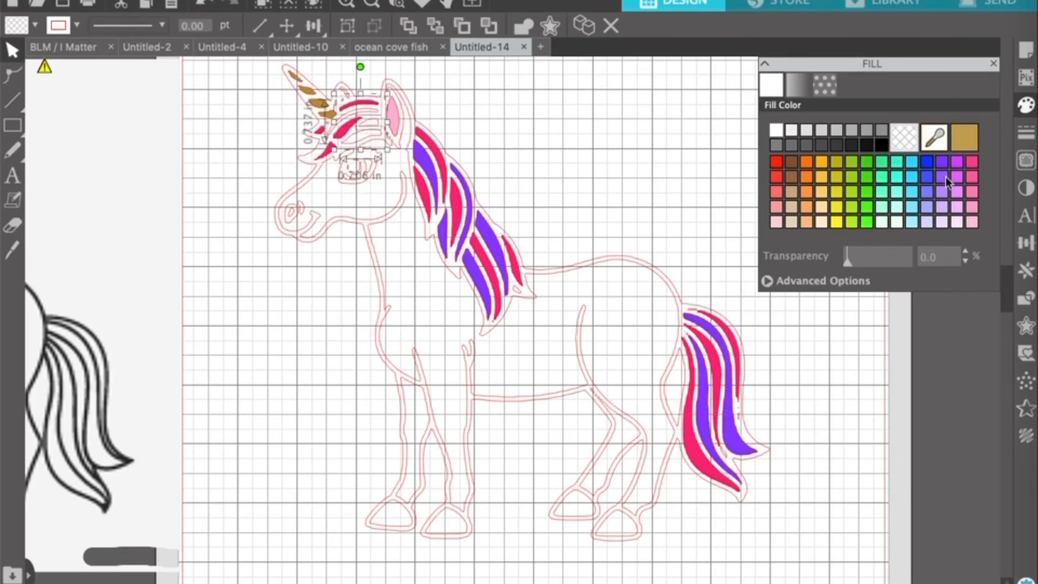
Fill all four hooves with gold
{"action": "scroll", "coordinate": [403, 515], "scroll_direction": "down", "scroll_amount": 1}
{"action": "left_click", "coordinate": [402, 514]}
{"action": "left_click", "coordinate": [440, 510], "text": "shift"}
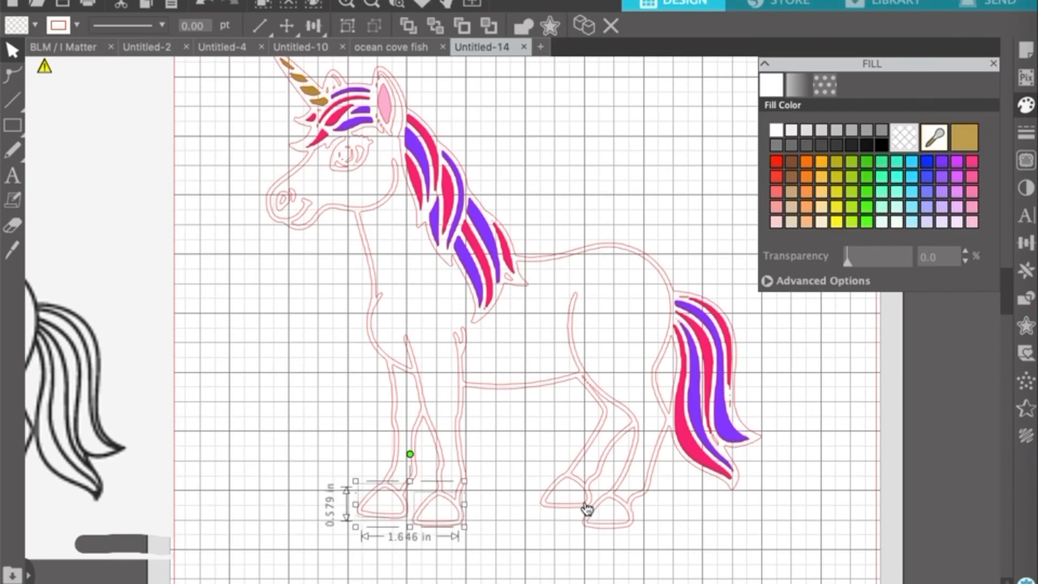
{"action": "left_click", "coordinate": [562, 493], "text": "shift"}
{"action": "left_click", "coordinate": [609, 511], "text": "shift"}
{"action": "left_click", "coordinate": [965, 137]}
Fill the small piece at the mane's tip with purple and the unicorn's body and face with white
{"action": "scroll", "coordinate": [526, 326], "scroll_direction": "up", "scroll_amount": 1}
{"action": "left_click", "coordinate": [521, 311]}
{"action": "left_click", "coordinate": [522, 315]}
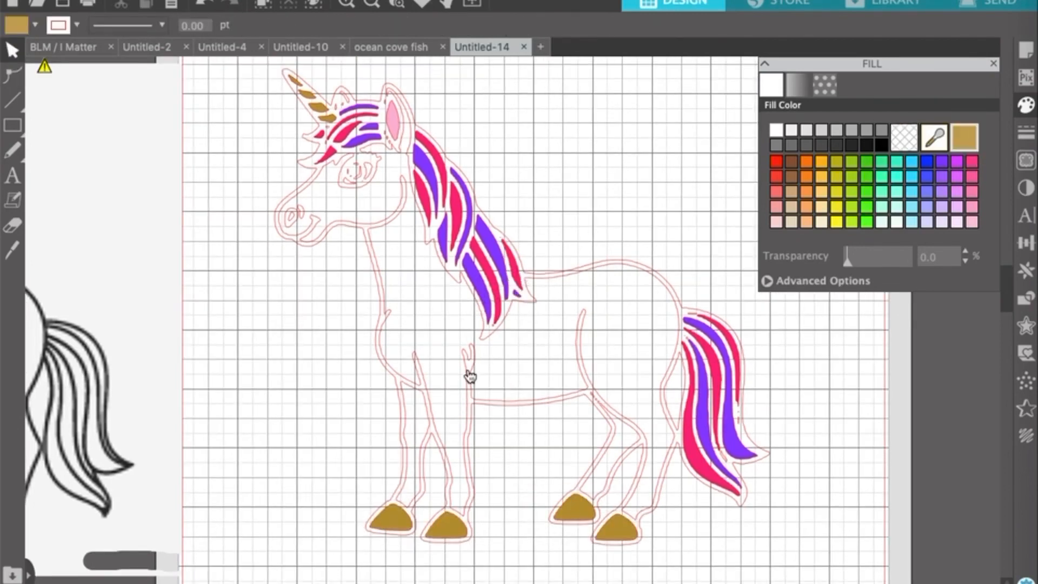
{"action": "left_click", "coordinate": [469, 373]}
{"action": "left_click", "coordinate": [776, 131]}
{"action": "left_click", "coordinate": [403, 478]}
{"action": "scroll", "coordinate": [354, 116], "scroll_direction": "up", "scroll_amount": 1}
{"action": "left_click", "coordinate": [357, 136]}
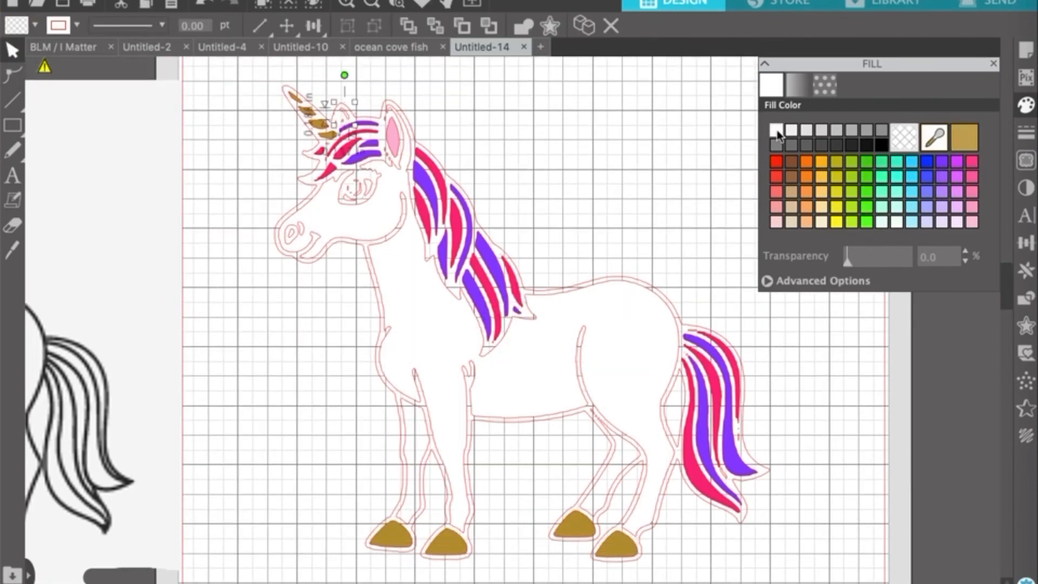
{"action": "left_click", "coordinate": [303, 235]}
Fill the unicorn's outline with black, inspect the legs and tail for wrongly filled gaps, and clear the outline's fill
{"action": "scroll", "coordinate": [355, 314], "scroll_direction": "up", "scroll_amount": 4}
{"action": "left_click", "coordinate": [354, 237]}
{"action": "left_click", "coordinate": [881, 145]}
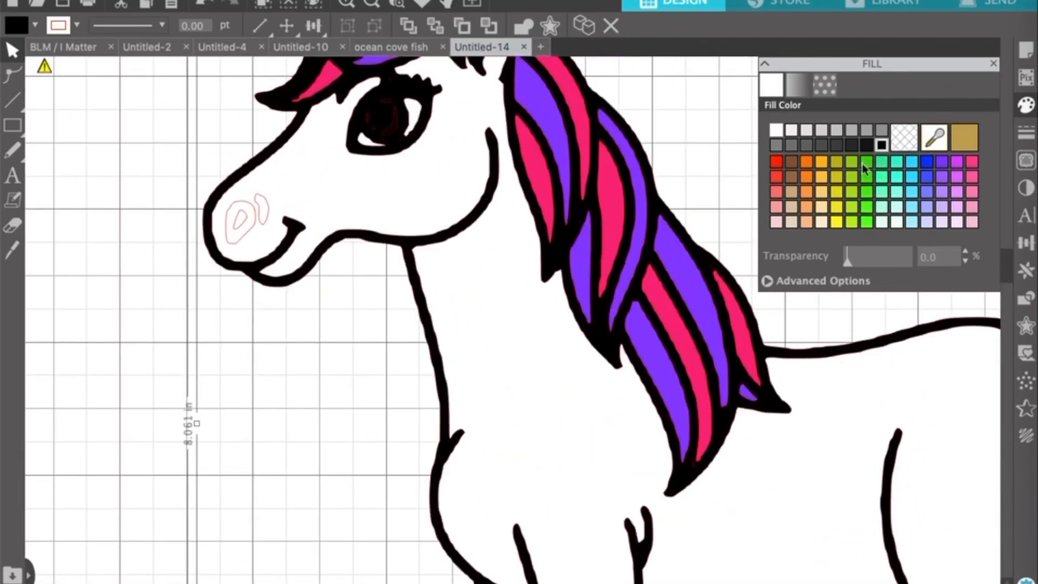
{"action": "scroll", "coordinate": [343, 336], "scroll_direction": "up", "scroll_amount": 4}
{"action": "scroll", "coordinate": [341, 336], "scroll_direction": "down", "scroll_amount": 9}
{"action": "scroll", "coordinate": [341, 335], "scroll_direction": "right", "scroll_amount": 7}
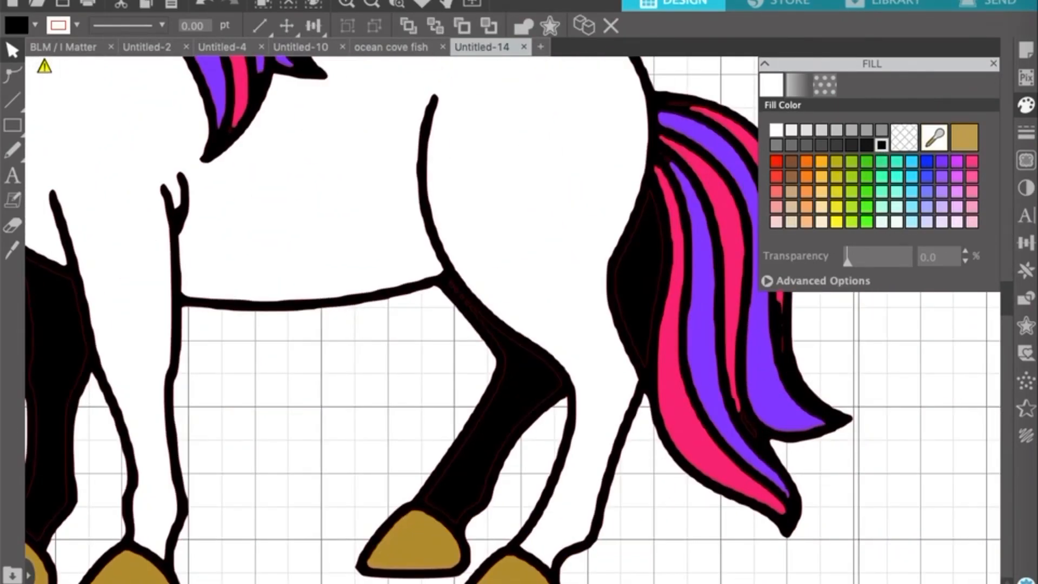
{"action": "scroll", "coordinate": [670, 453], "scroll_direction": "down", "scroll_amount": 1}
{"action": "scroll", "coordinate": [670, 453], "scroll_direction": "right", "scroll_amount": 4}
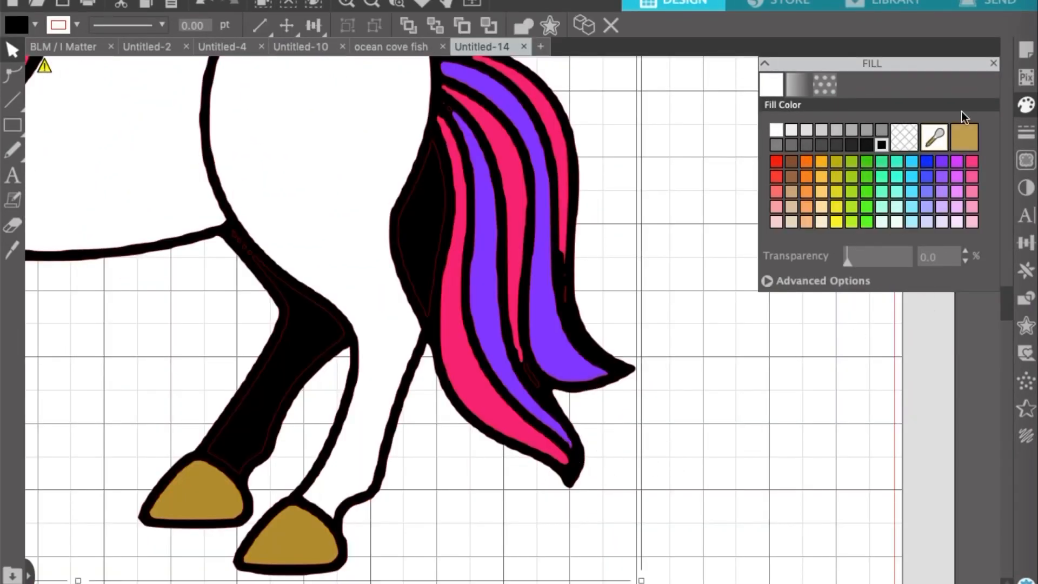
{"action": "left_click", "coordinate": [901, 135]}
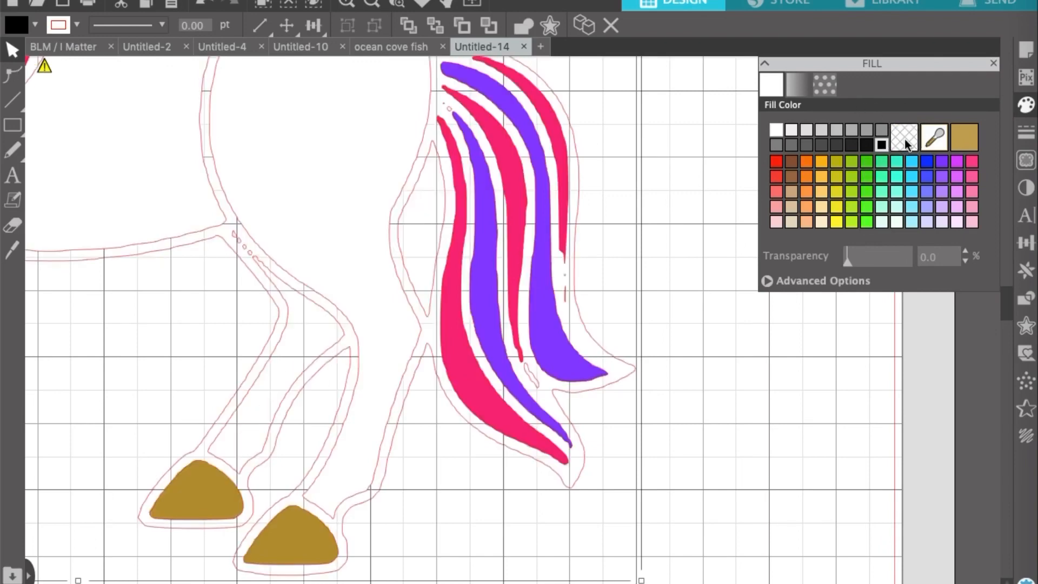
Combine the unicorn's outline and the gap between the hind leg and tail into a compound path
{"action": "left_click", "coordinate": [413, 472]}
{"action": "left_click", "coordinate": [431, 309]}
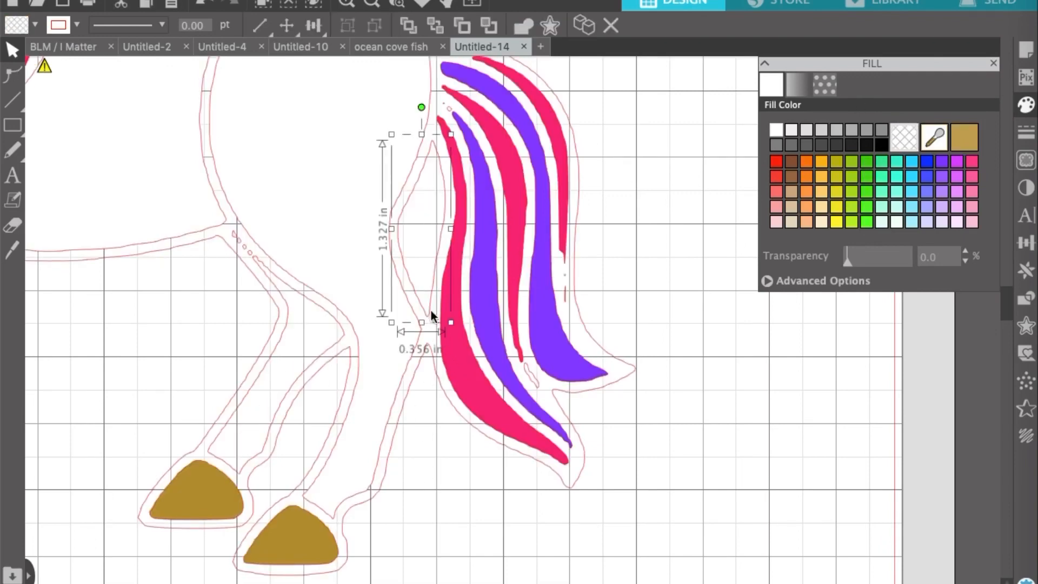
{"action": "left_click", "coordinate": [423, 370]}
{"action": "right_click", "coordinate": [428, 417]}
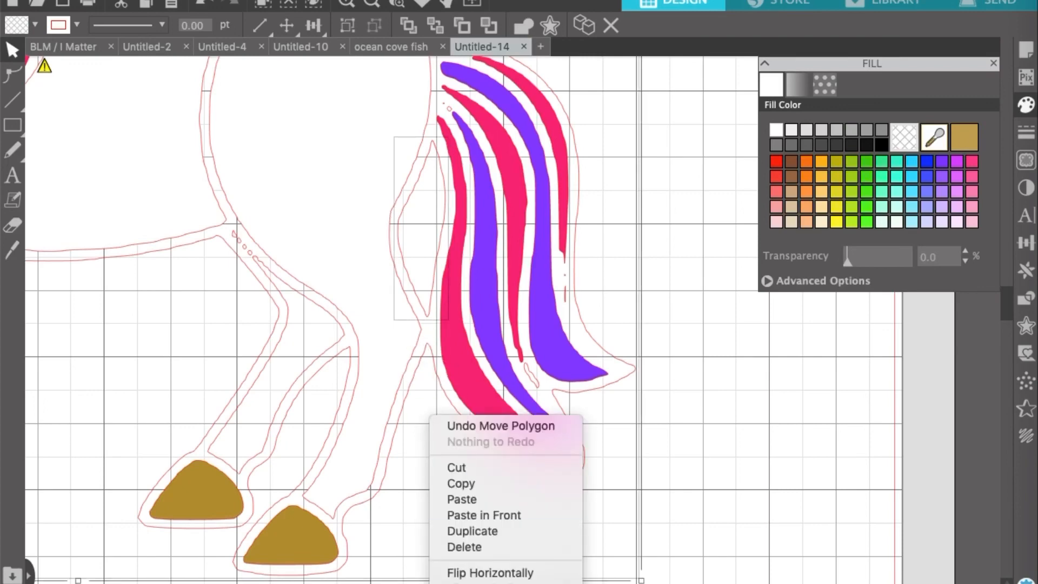
{"action": "scroll", "coordinate": [508, 540], "scroll_direction": "down", "scroll_amount": 5}
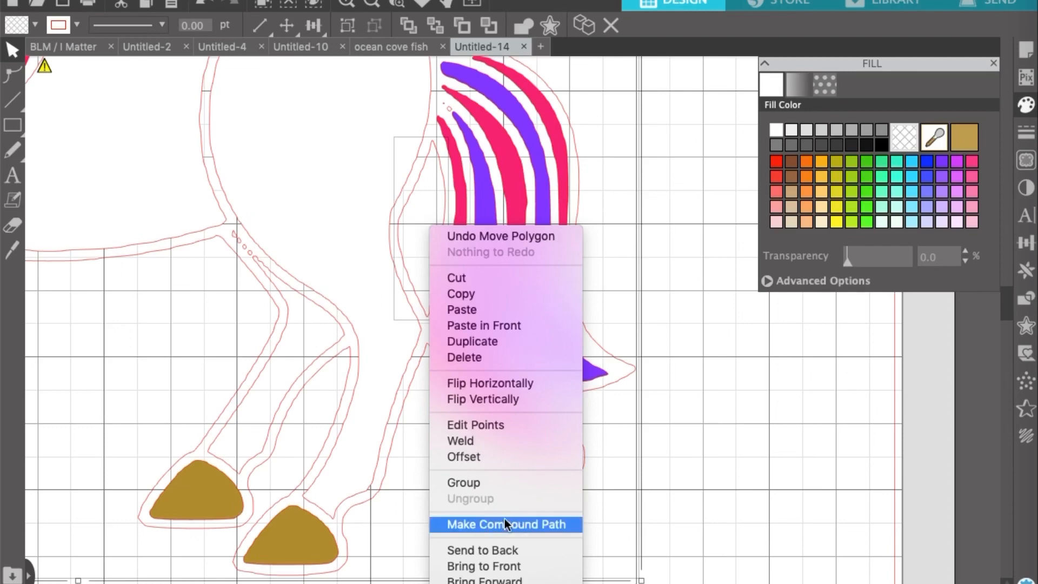
{"action": "left_click", "coordinate": [504, 523]}
{"action": "scroll", "coordinate": [411, 422], "scroll_direction": "left", "scroll_amount": 10}
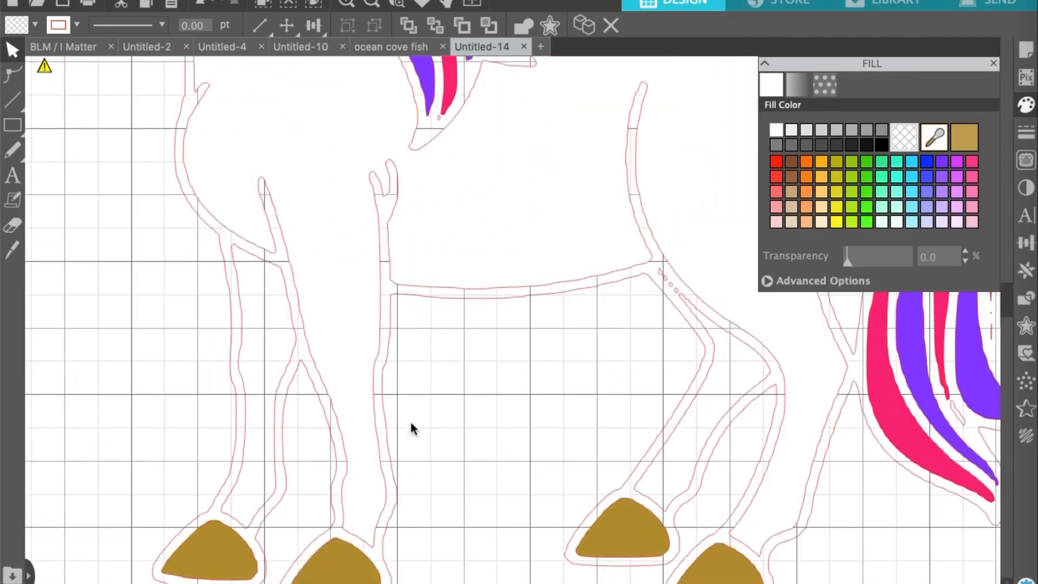
{"action": "scroll", "coordinate": [411, 423], "scroll_direction": "up", "scroll_amount": 10}
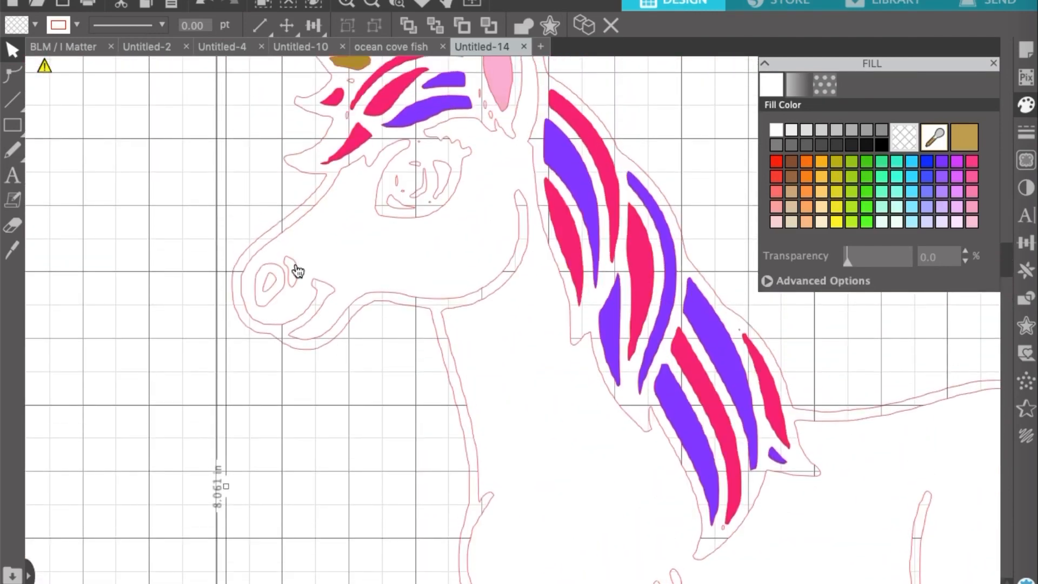
Combine the nostril shape and the small curved mark beside it into a compound path
{"action": "left_click", "coordinate": [302, 279]}
{"action": "left_click", "coordinate": [194, 327]}
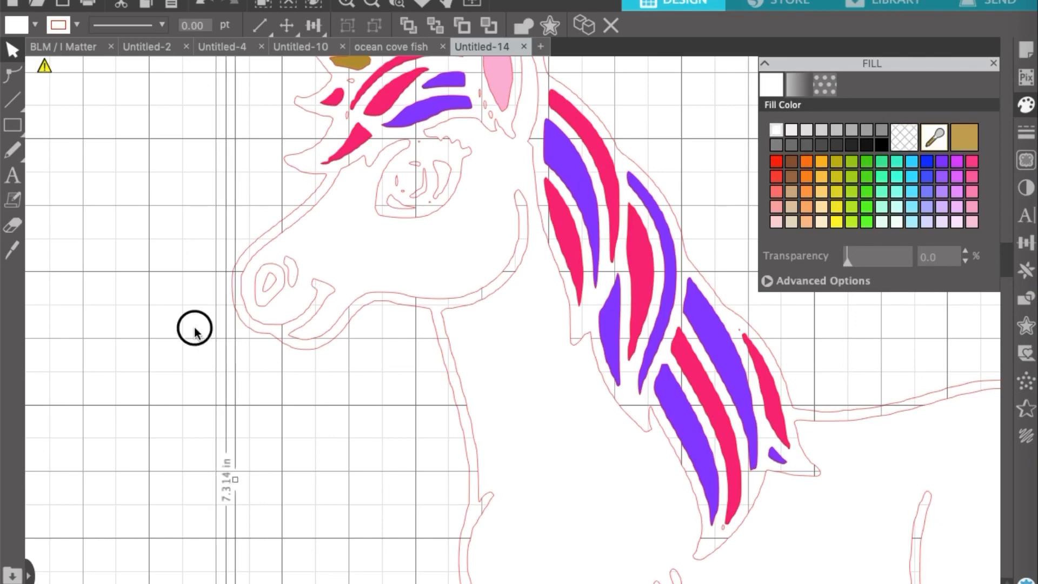
{"action": "left_click", "coordinate": [301, 279]}
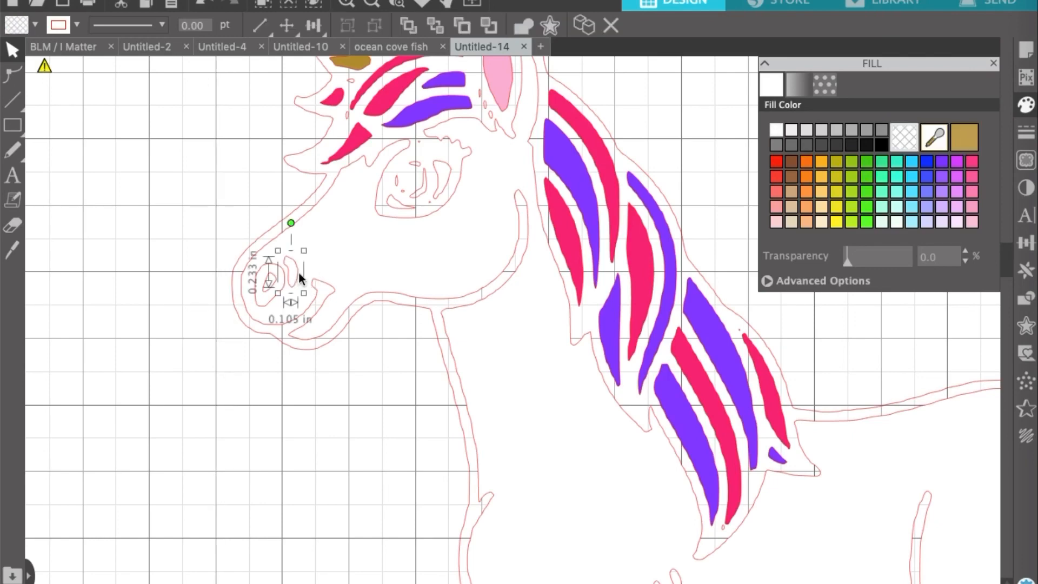
{"action": "left_click", "coordinate": [272, 306], "text": "shift"}
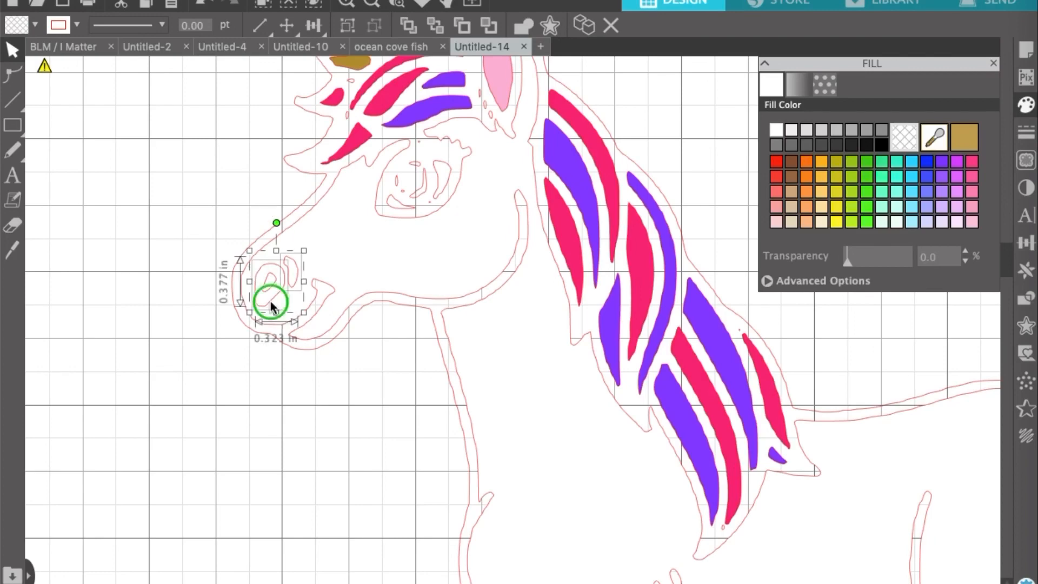
{"action": "right_click", "coordinate": [270, 301]}
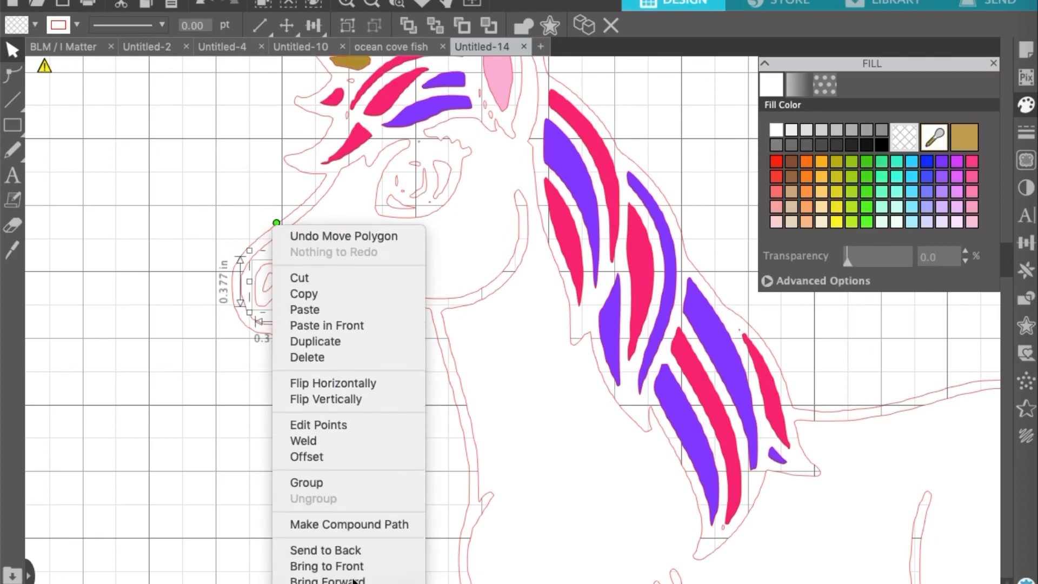
{"action": "left_click", "coordinate": [358, 523]}
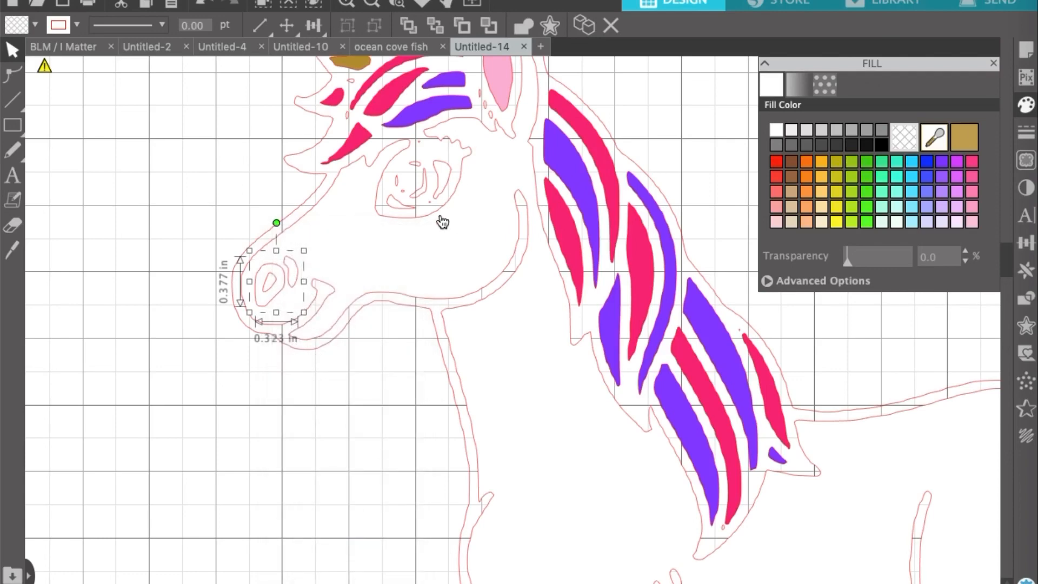
{"action": "left_click", "coordinate": [402, 355]}
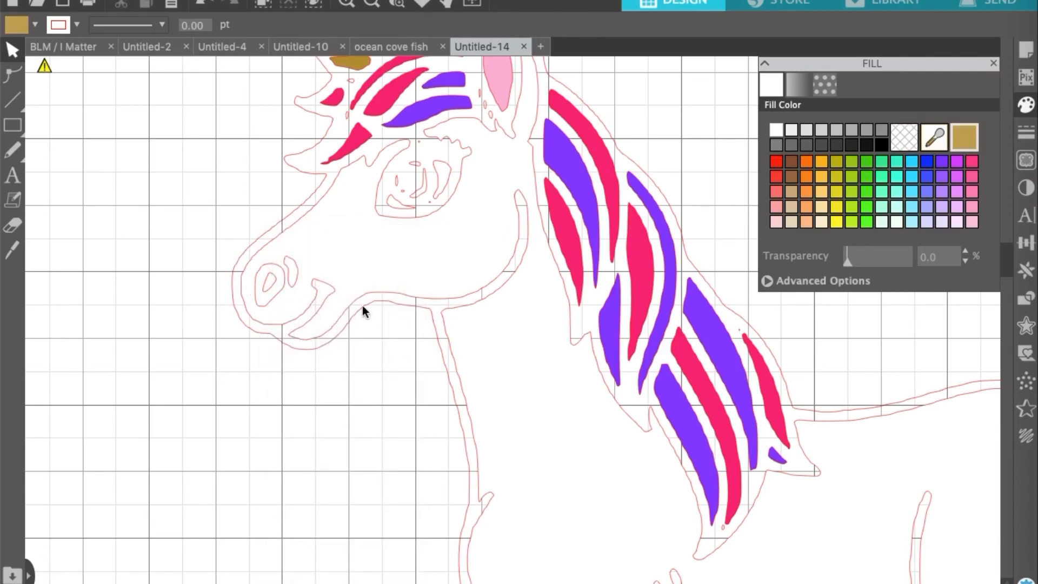
Fill the unfilled front leg of the unicorn with white
{"action": "scroll", "coordinate": [436, 495], "scroll_direction": "down", "scroll_amount": 15}
{"action": "scroll", "coordinate": [437, 495], "scroll_direction": "right", "scroll_amount": 2}
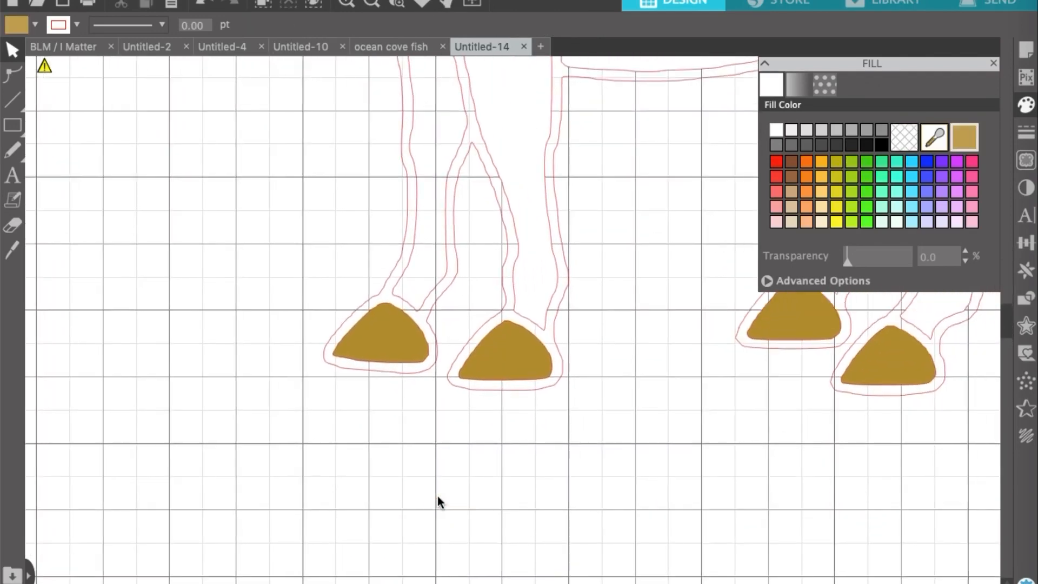
{"action": "left_click", "coordinate": [410, 292]}
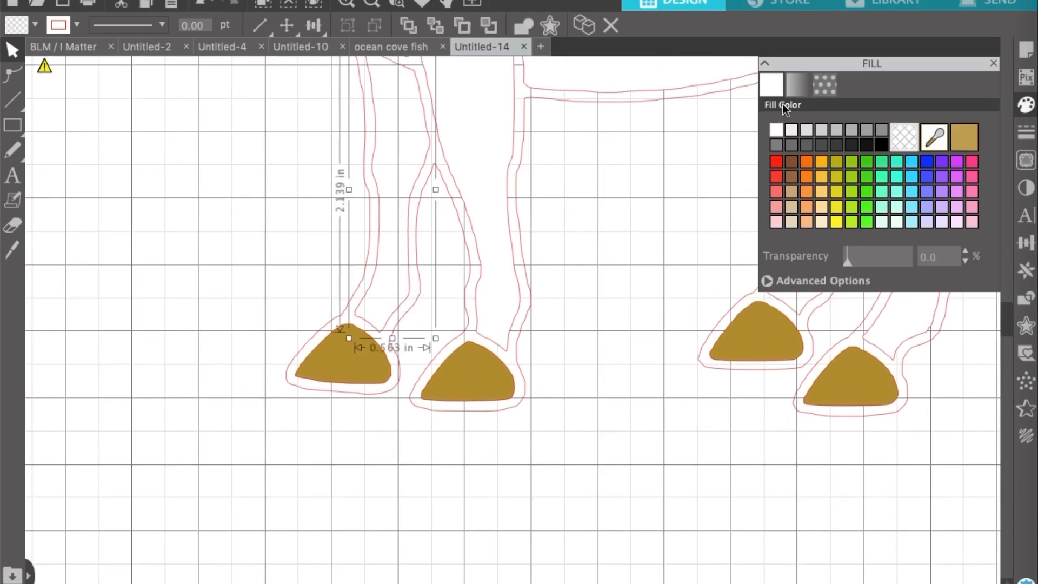
{"action": "left_click", "coordinate": [779, 133]}
{"action": "left_click", "coordinate": [507, 333]}
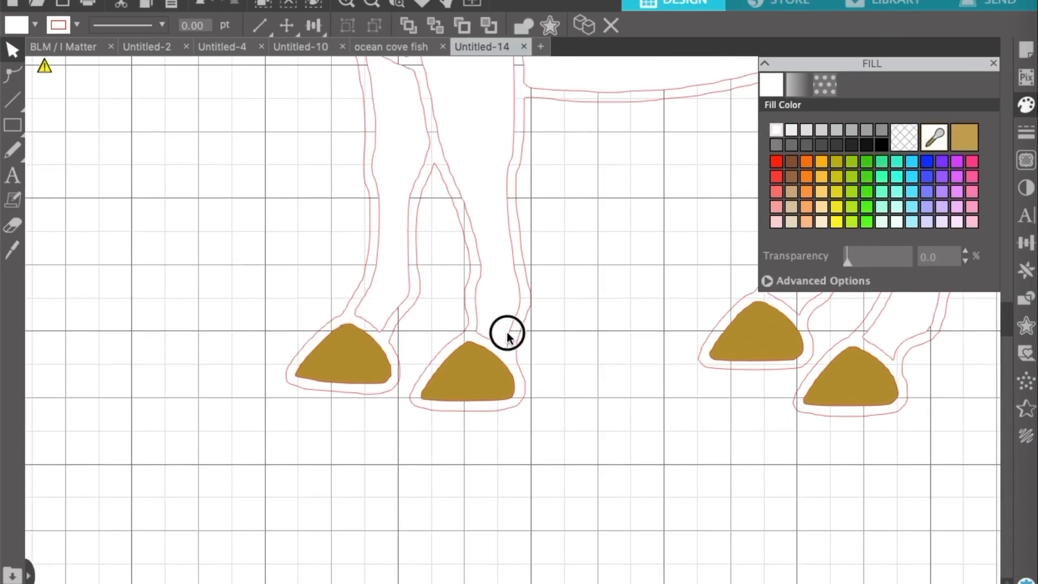
Fill the unfilled hind leg of the unicorn with white
{"action": "scroll", "coordinate": [537, 358], "scroll_direction": "up", "scroll_amount": 3}
{"action": "scroll", "coordinate": [537, 359], "scroll_direction": "right", "scroll_amount": 5}
{"action": "scroll", "coordinate": [537, 355], "scroll_direction": "right", "scroll_amount": 3}
{"action": "scroll", "coordinate": [536, 355], "scroll_direction": "up", "scroll_amount": 1}
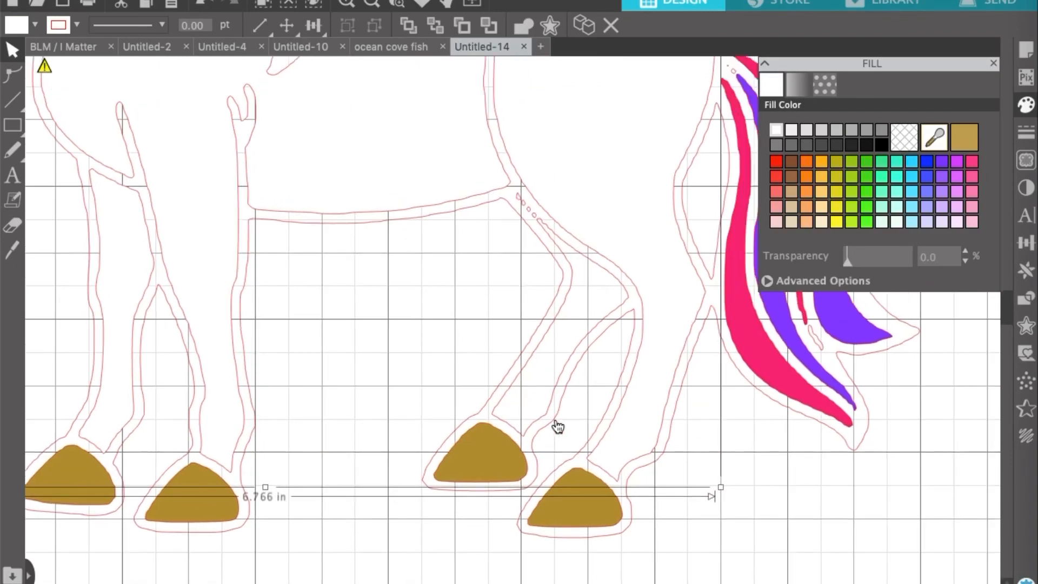
{"action": "left_click", "coordinate": [543, 416]}
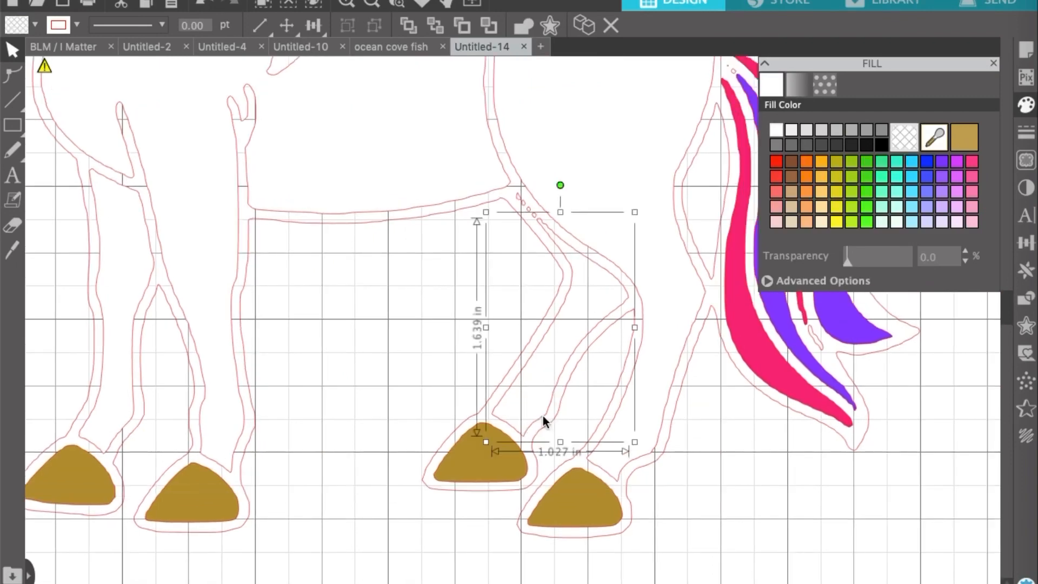
{"action": "left_click", "coordinate": [777, 130]}
Fill the unicorn's outline shape with black and send it to the back behind the coloured pieces
{"action": "scroll", "coordinate": [673, 437], "scroll_direction": "up", "scroll_amount": 5}
{"action": "scroll", "coordinate": [673, 438], "scroll_direction": "right", "scroll_amount": 2}
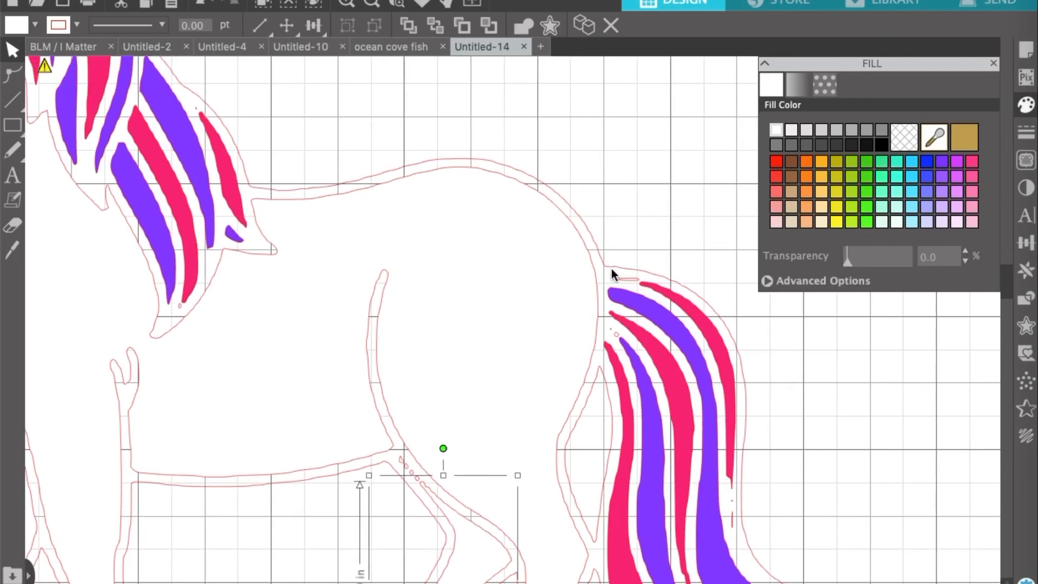
{"action": "left_click", "coordinate": [610, 267]}
{"action": "left_click", "coordinate": [881, 150]}
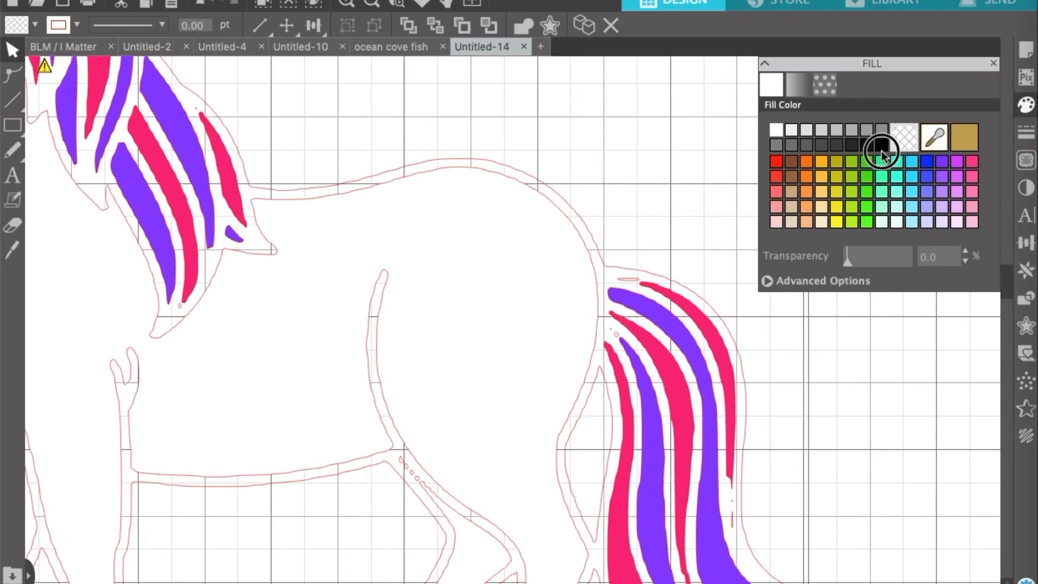
{"action": "right_click", "coordinate": [560, 306]}
{"action": "left_click", "coordinate": [635, 550]}
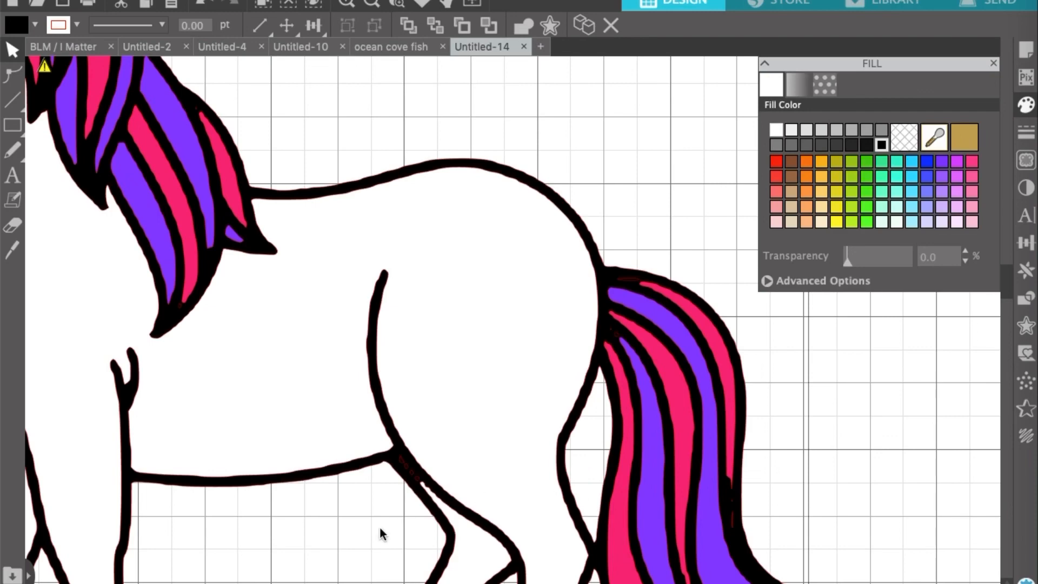
Combine the nostril shapes with the white body and face into a compound path to cut them out
{"action": "scroll", "coordinate": [380, 534], "scroll_direction": "left", "scroll_amount": 10}
{"action": "scroll", "coordinate": [380, 534], "scroll_direction": "up", "scroll_amount": 5}
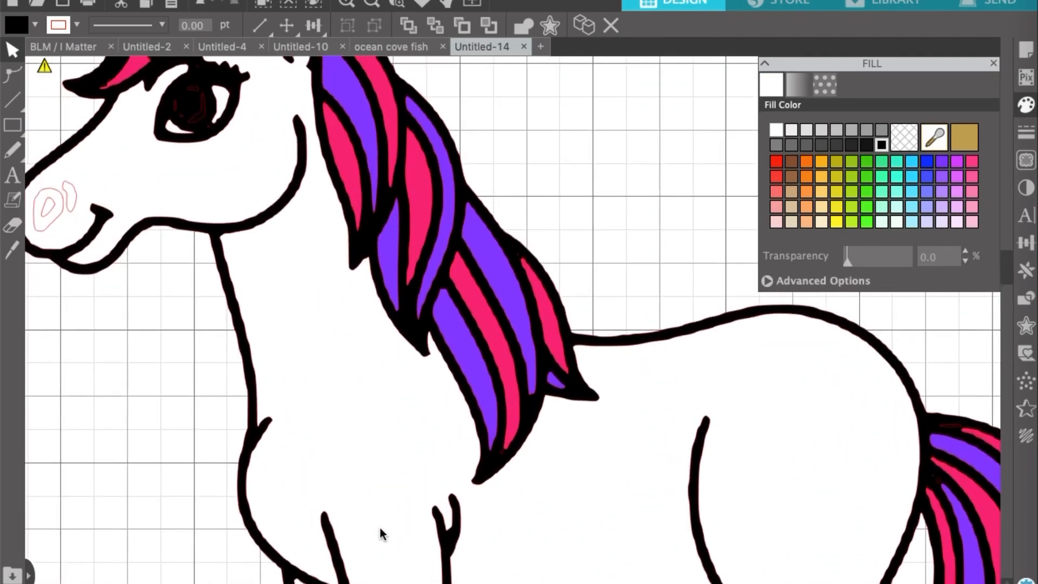
{"action": "scroll", "coordinate": [380, 534], "scroll_direction": "up", "scroll_amount": 6}
{"action": "scroll", "coordinate": [380, 534], "scroll_direction": "left", "scroll_amount": 3}
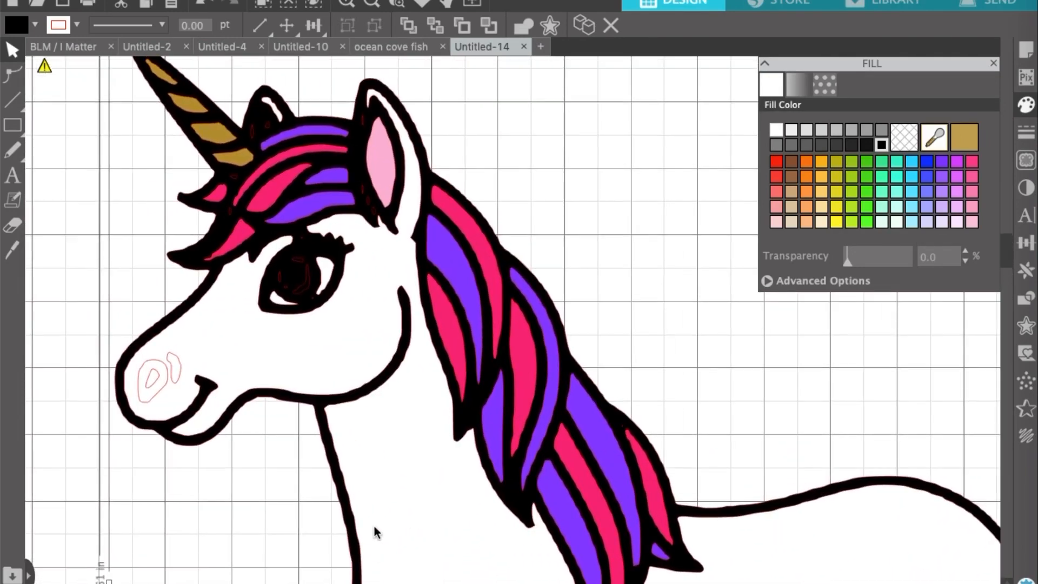
{"action": "left_click", "coordinate": [162, 384]}
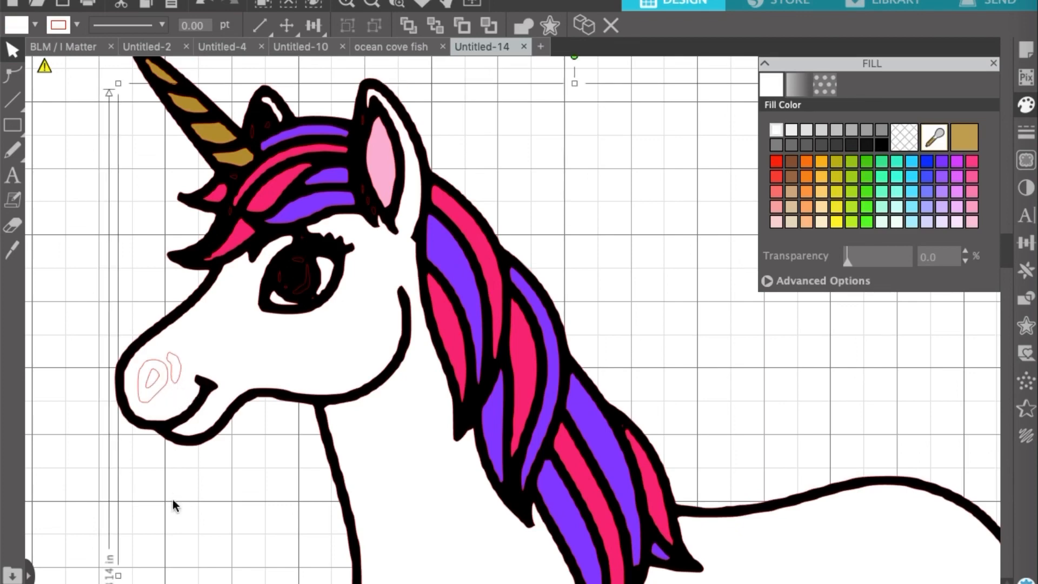
{"action": "left_click", "coordinate": [171, 550]}
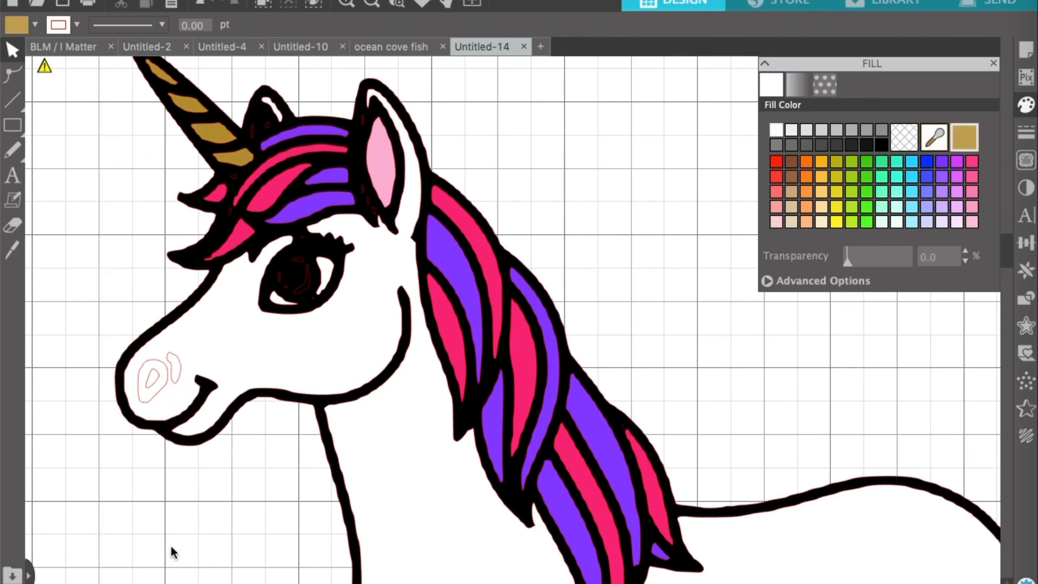
{"action": "left_click", "coordinate": [180, 374]}
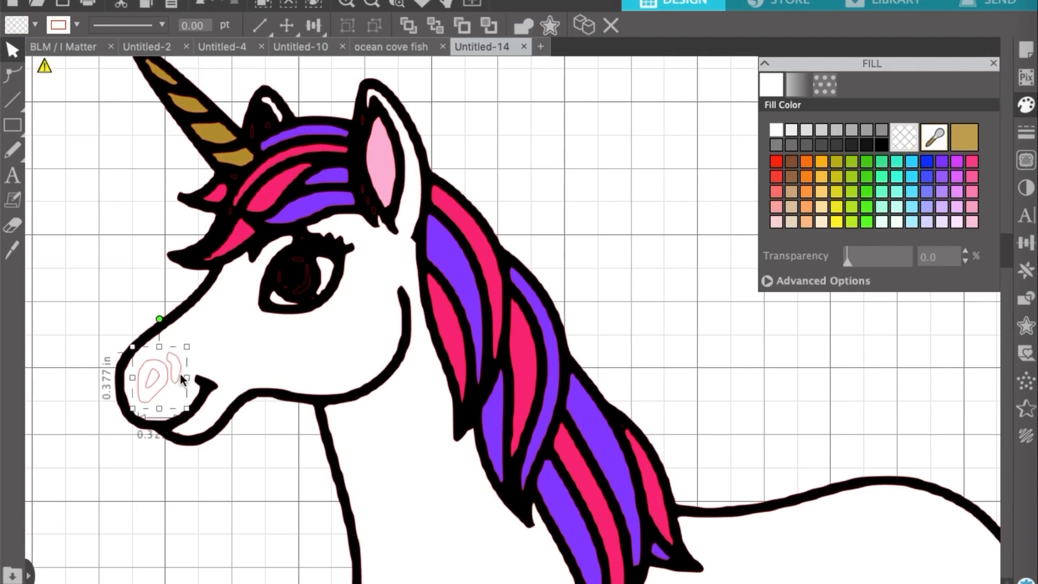
{"action": "left_click", "coordinate": [213, 417]}
{"action": "right_click", "coordinate": [211, 411]}
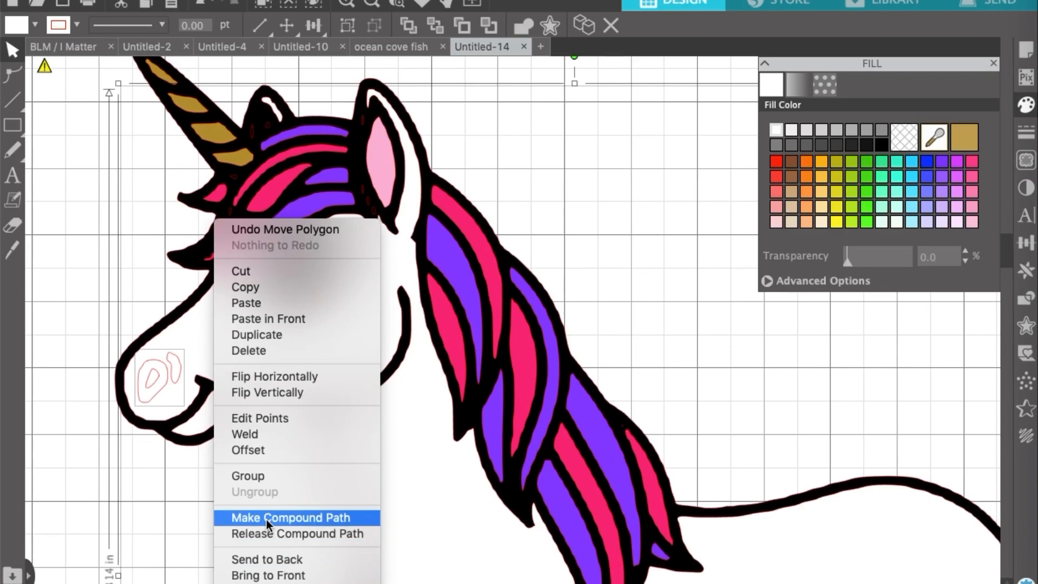
{"action": "left_click", "coordinate": [266, 519]}
{"action": "left_click", "coordinate": [194, 488]}
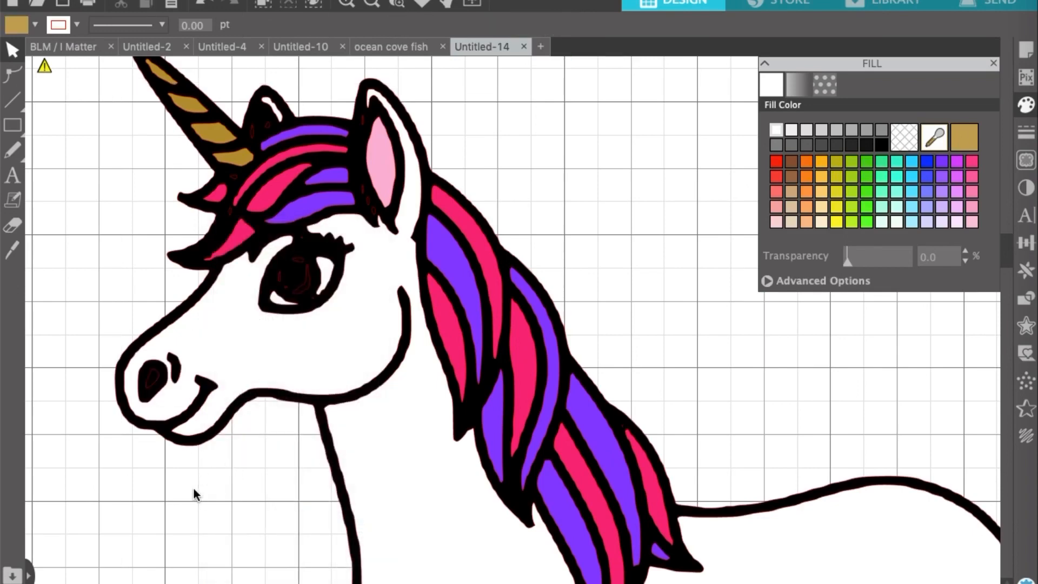
Fill the small inner piece of the nostril with white
{"action": "left_click", "coordinate": [160, 376]}
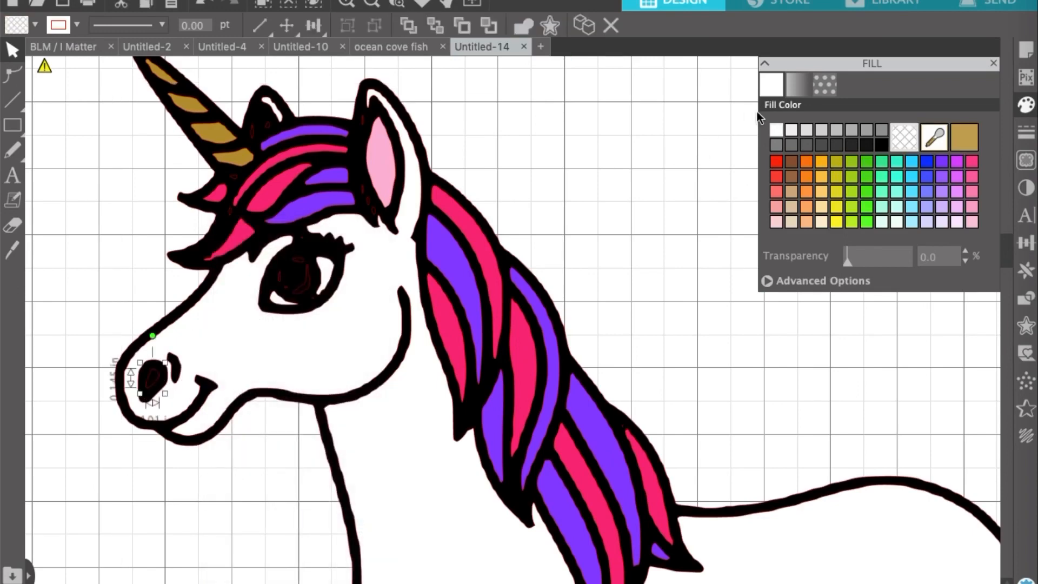
{"action": "left_click", "coordinate": [775, 129]}
{"action": "left_click", "coordinate": [277, 535]}
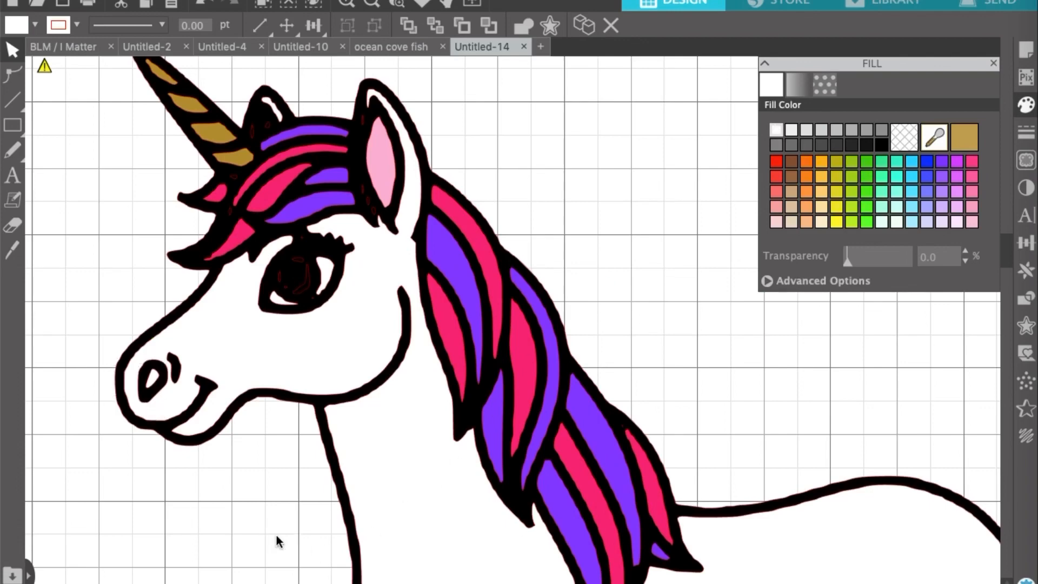
Move the original line drawing farther away from the mat and the coloured unicorn
{"action": "scroll", "coordinate": [276, 535], "scroll_direction": "up", "scroll_amount": 1}
{"action": "scroll", "coordinate": [277, 535], "scroll_direction": "right", "scroll_amount": 1}
{"action": "scroll", "coordinate": [277, 535], "scroll_direction": "down", "scroll_amount": 10}
{"action": "scroll", "coordinate": [276, 535], "scroll_direction": "right", "scroll_amount": 4}
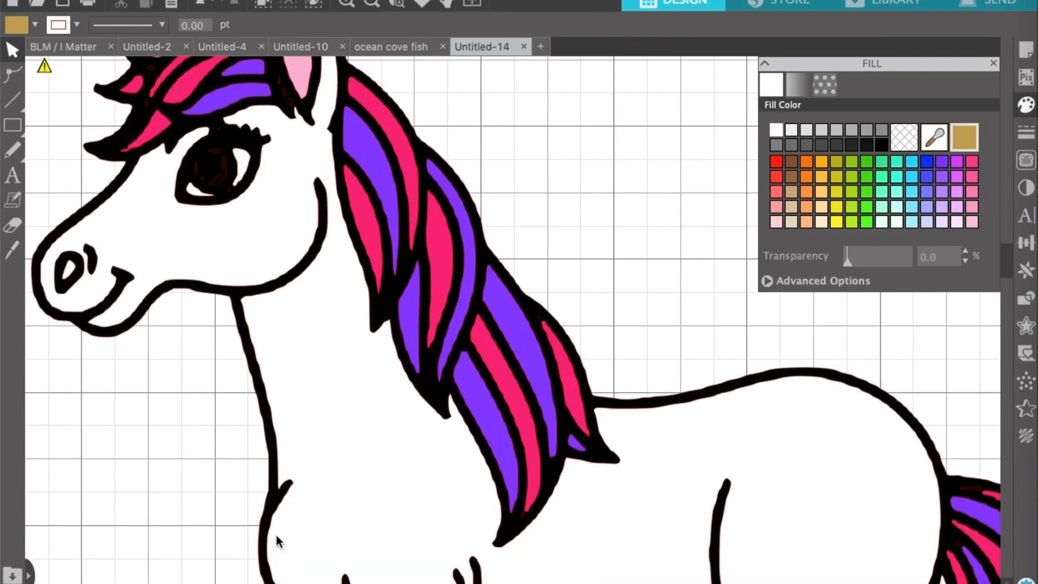
{"action": "scroll", "coordinate": [277, 535], "scroll_direction": "up", "scroll_amount": 1}
{"action": "scroll", "coordinate": [277, 535], "scroll_direction": "right", "scroll_amount": 1}
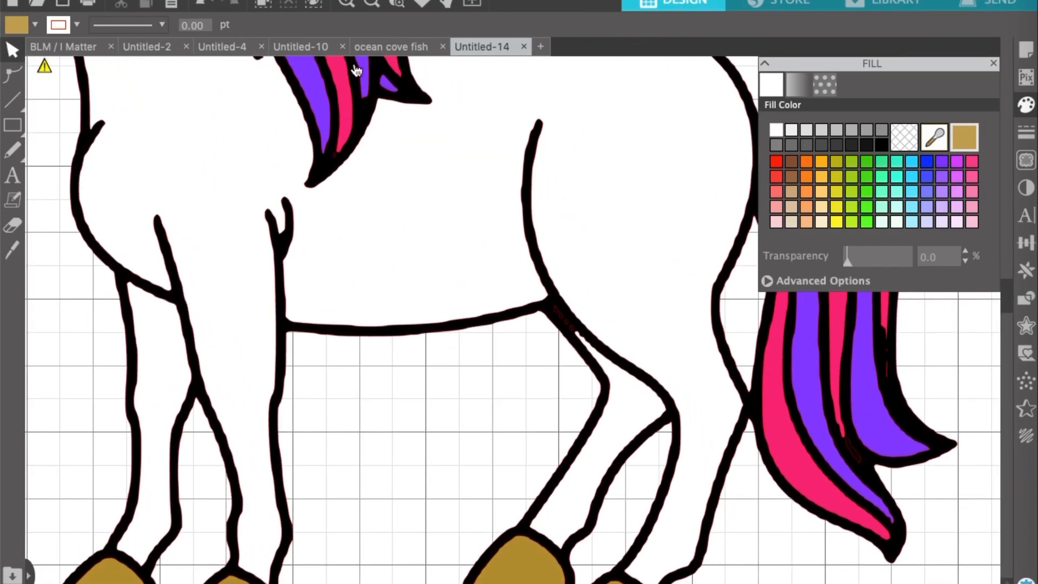
{"action": "left_click", "coordinate": [371, 4]}
{"action": "left_click", "coordinate": [371, 5]}
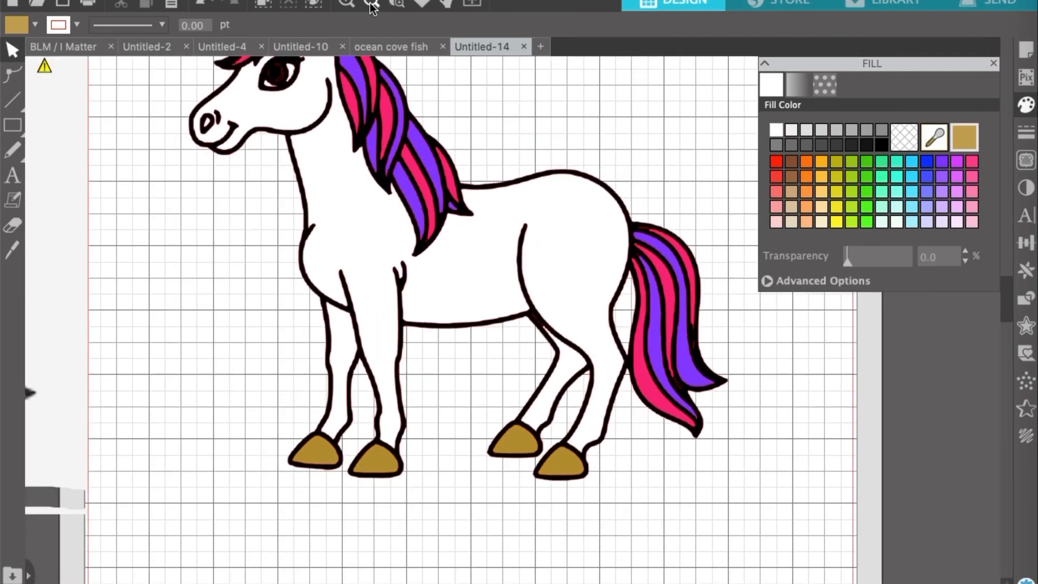
{"action": "left_click", "coordinate": [371, 4]}
{"action": "scroll", "coordinate": [401, 208], "scroll_direction": "up", "scroll_amount": 3}
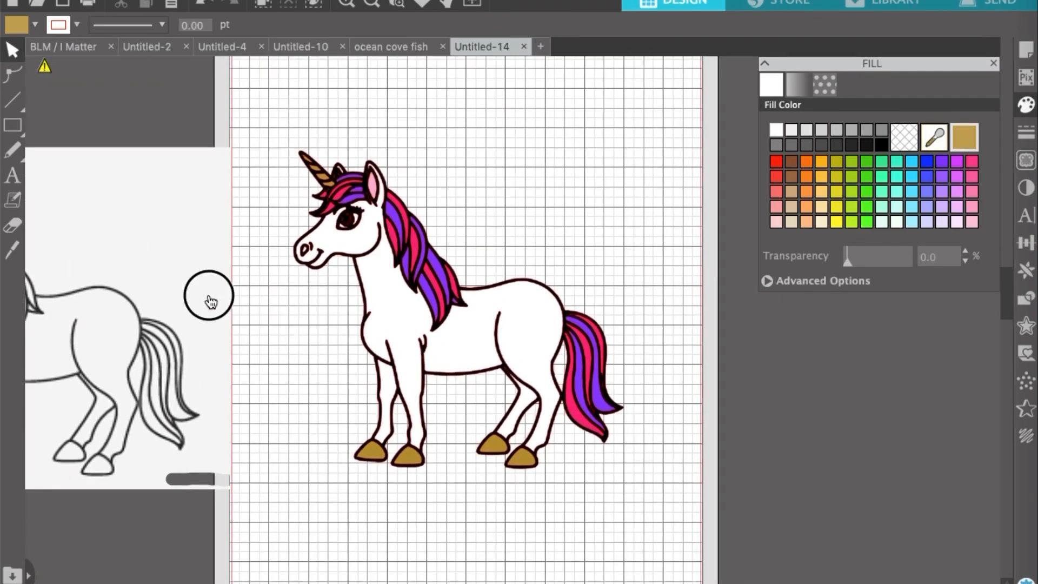
{"action": "left_click_drag", "start_coordinate": [209, 297], "coordinate": [95, 279]}
{"action": "left_click", "coordinate": [214, 371]}
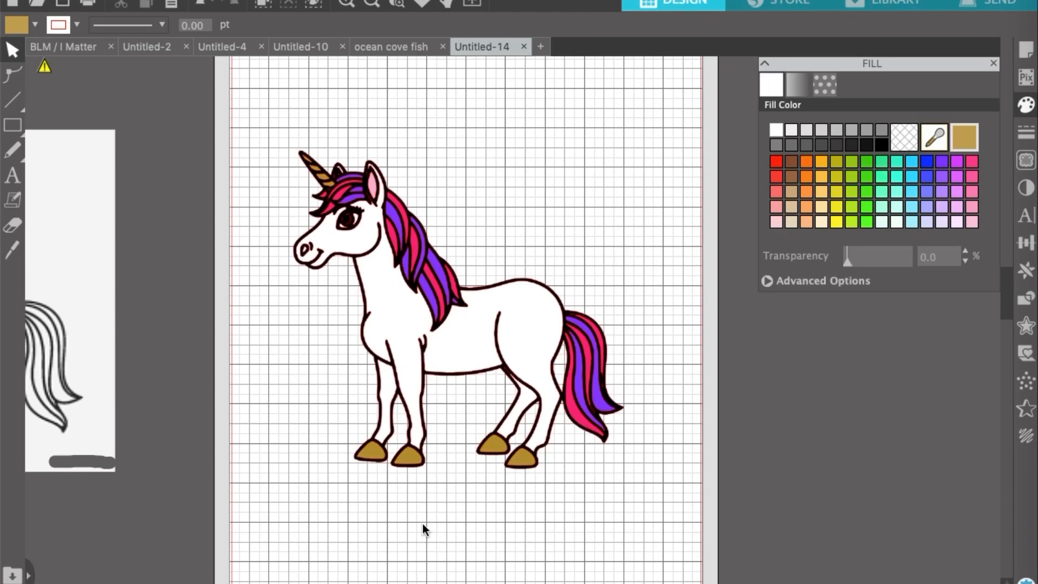
Combine the four gold hooves into one object and move it off the unicorn, above and to the left of its head
{"action": "left_click", "coordinate": [372, 452]}
{"action": "left_click", "coordinate": [409, 459], "text": "shift"}
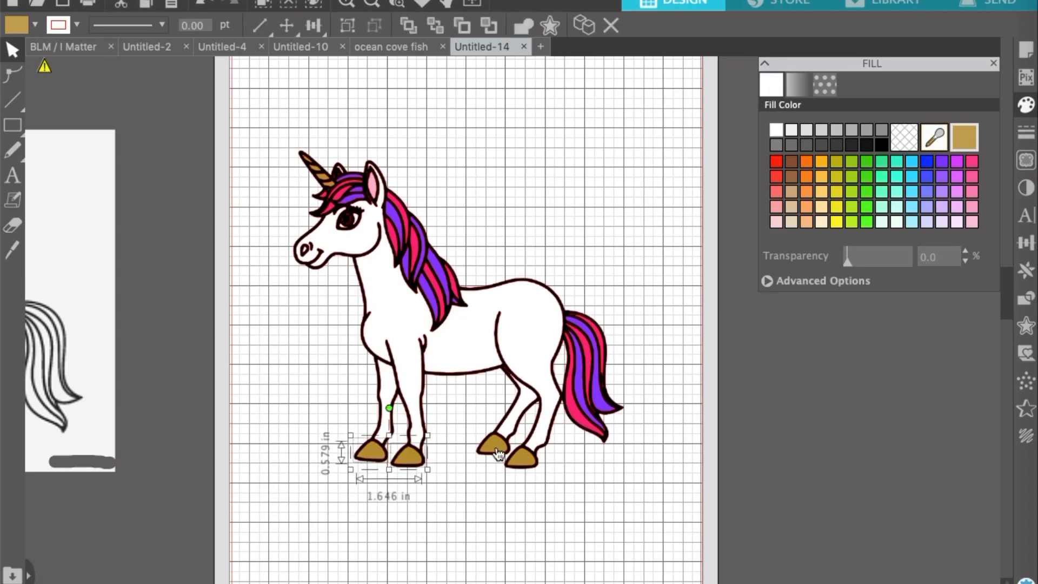
{"action": "left_click", "coordinate": [496, 445], "text": "shift"}
{"action": "left_click", "coordinate": [531, 458], "text": "shift"}
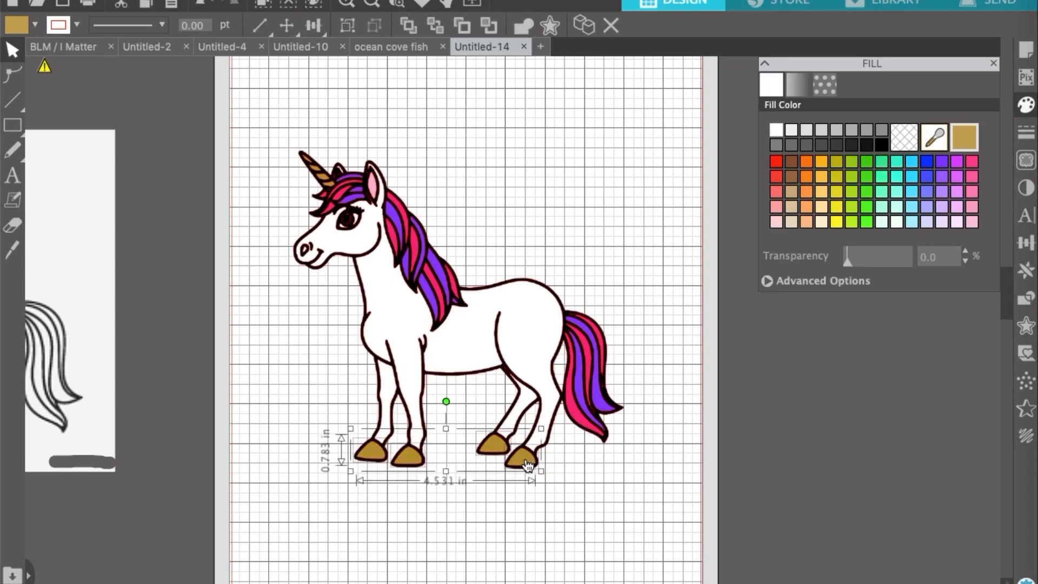
{"action": "right_click", "coordinate": [526, 464]}
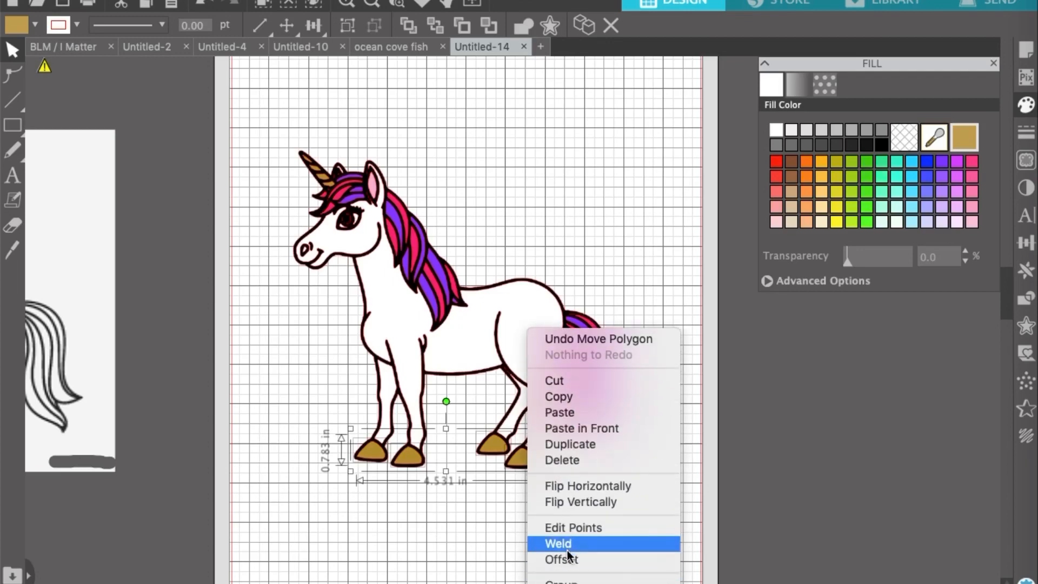
{"action": "left_click", "coordinate": [560, 523]}
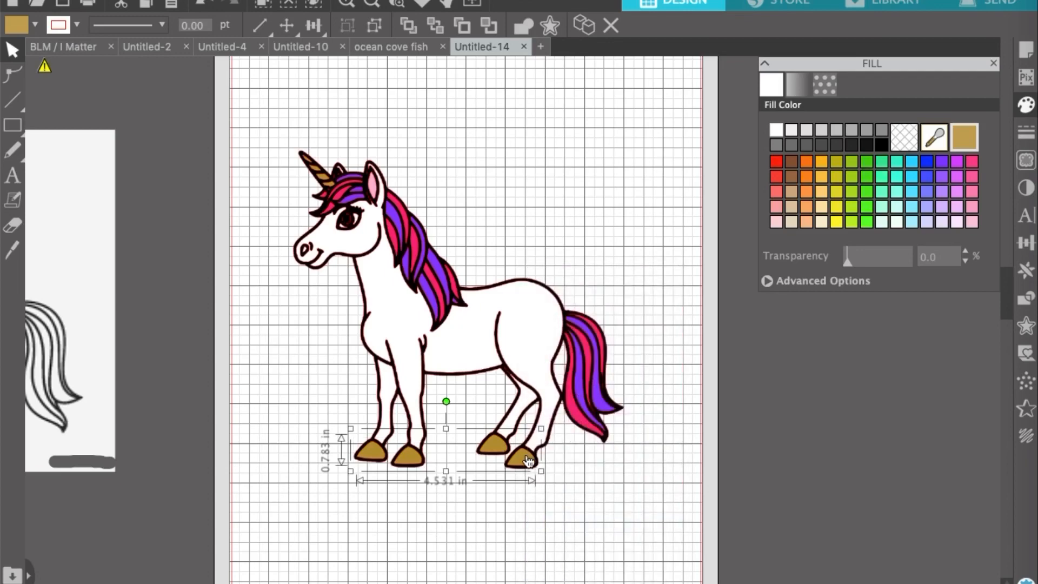
{"action": "left_click", "coordinate": [527, 457]}
{"action": "left_click_drag", "start_coordinate": [527, 457], "coordinate": [235, 144]}
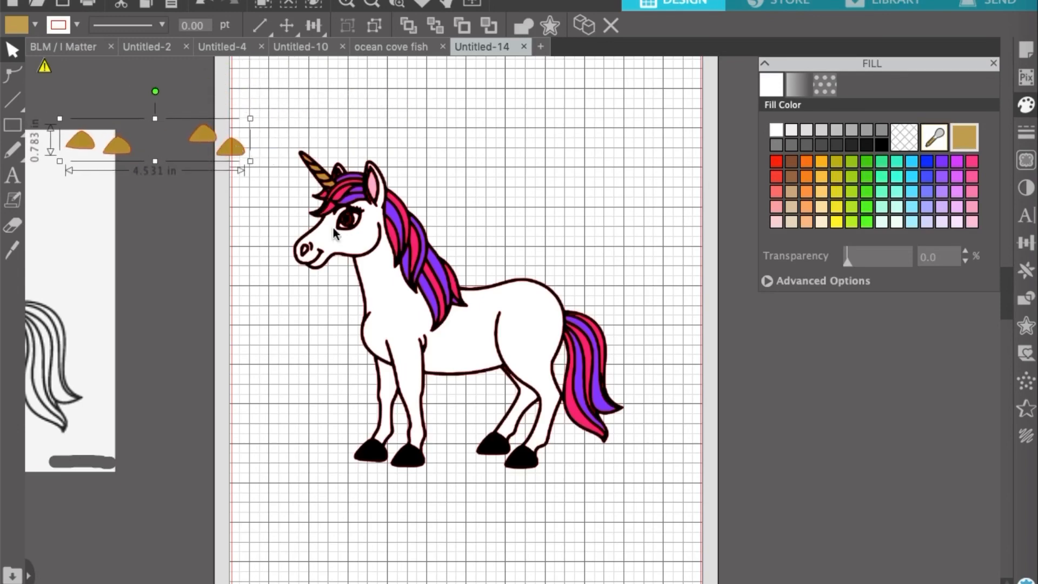
Move the white body and leg pieces together up and to the right, off the black outline layer
{"action": "left_click", "coordinate": [389, 388]}
{"action": "left_click", "coordinate": [415, 400]}
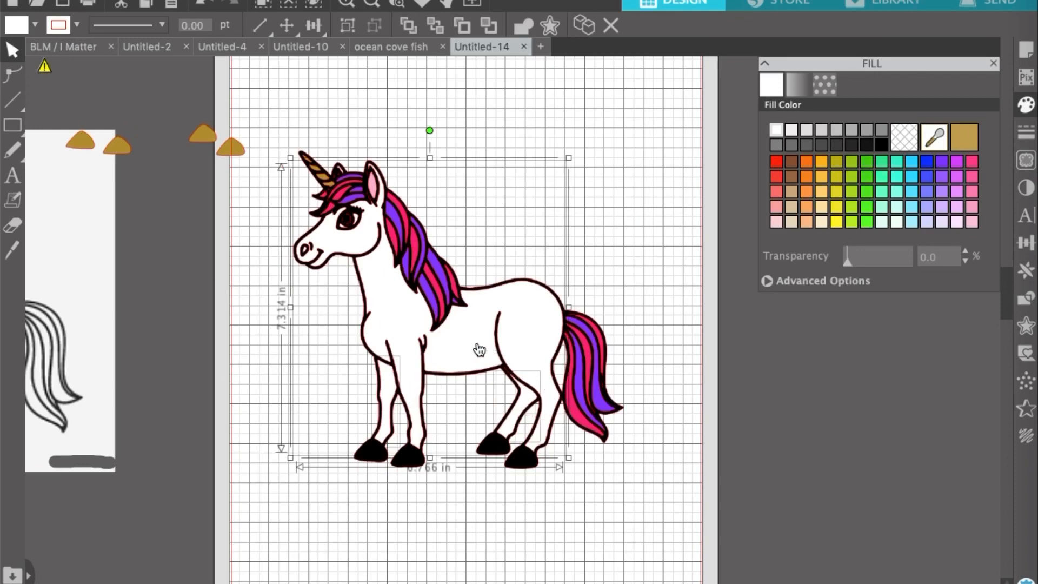
{"action": "left_click_drag", "start_coordinate": [480, 348], "coordinate": [612, 303]}
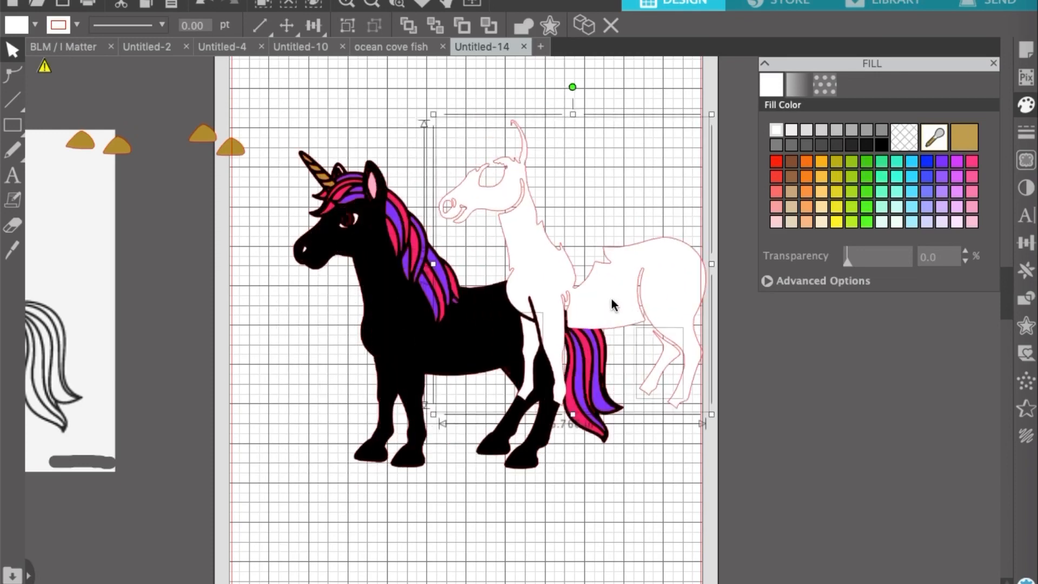
Move all the white body and leg pieces clear of the black outline, up and to the right, as one group
{"action": "key", "text": "ctrl+z"}
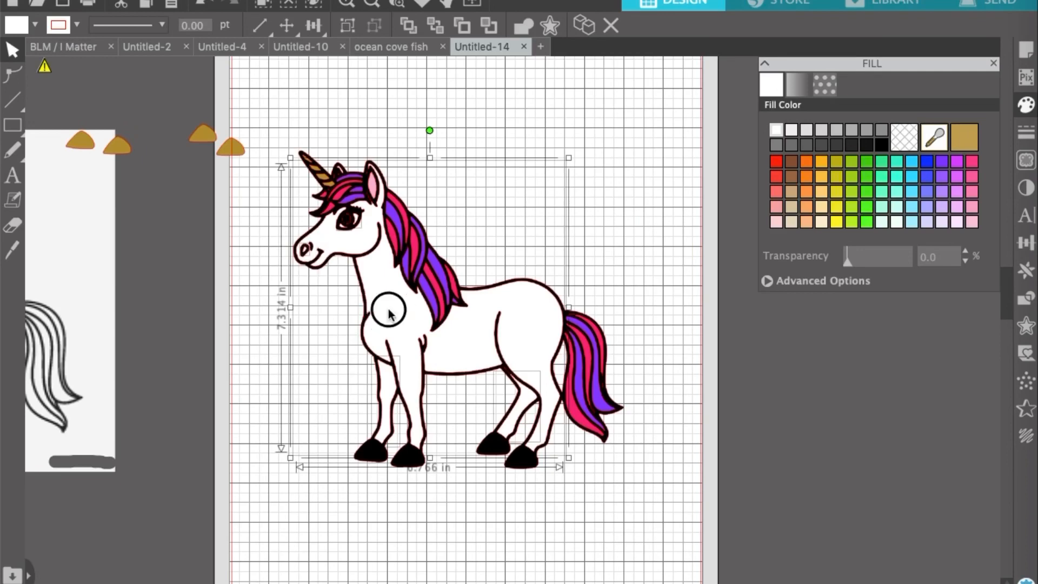
{"action": "left_click_drag", "start_coordinate": [388, 309], "coordinate": [574, 126]}
{"action": "right_click", "coordinate": [576, 125]}
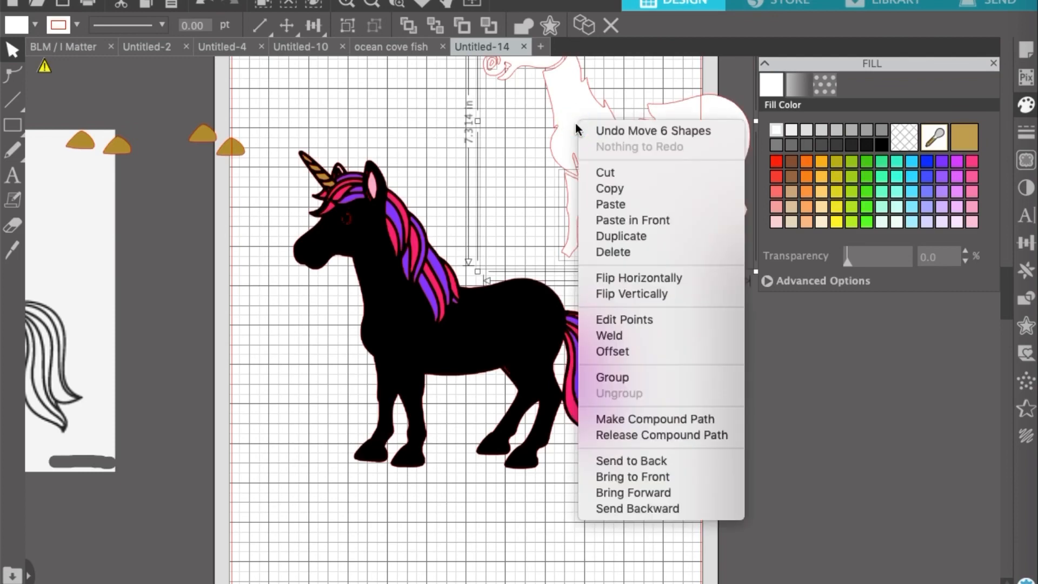
{"action": "left_click", "coordinate": [660, 377]}
{"action": "left_click_drag", "start_coordinate": [593, 163], "coordinate": [593, 138]}
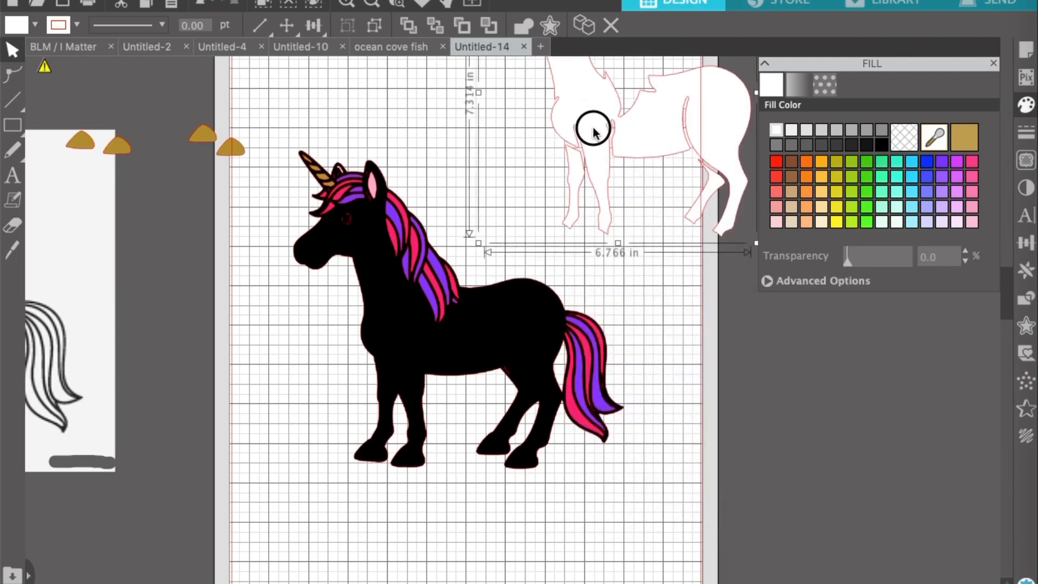
{"action": "scroll", "coordinate": [627, 345], "scroll_direction": "up", "scroll_amount": 4}
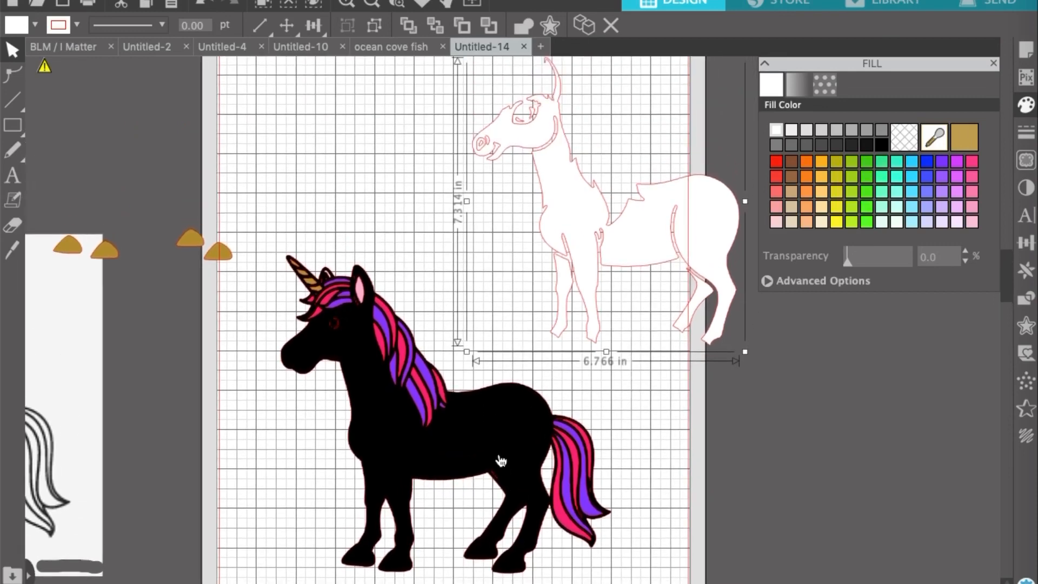
{"action": "left_click", "coordinate": [674, 464]}
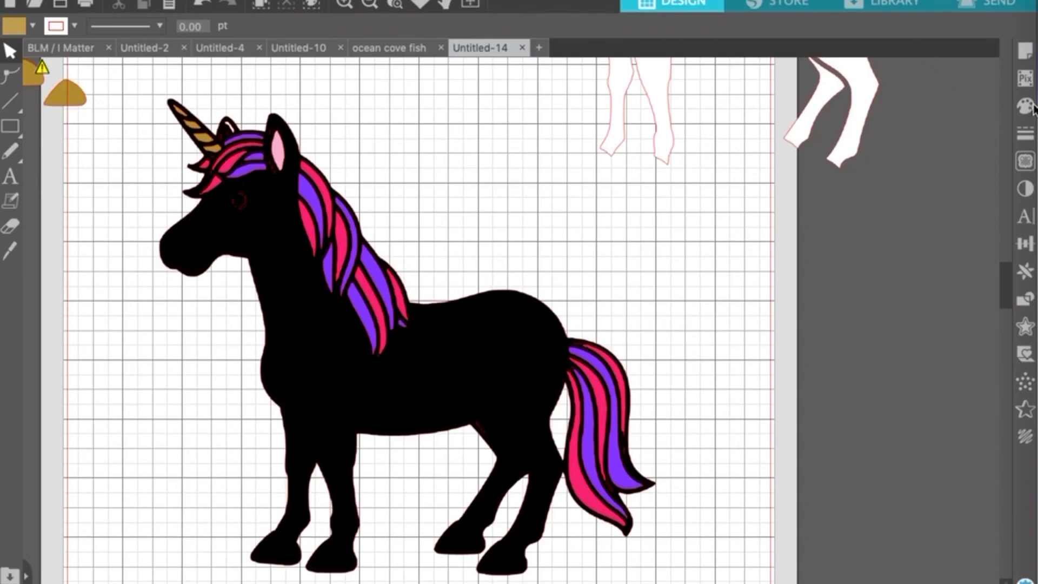
Select every shape on the media with the pink fill RGB (255,36,123) and move them up and to the right, off the unicorn
{"action": "left_click", "coordinate": [313, 5]}
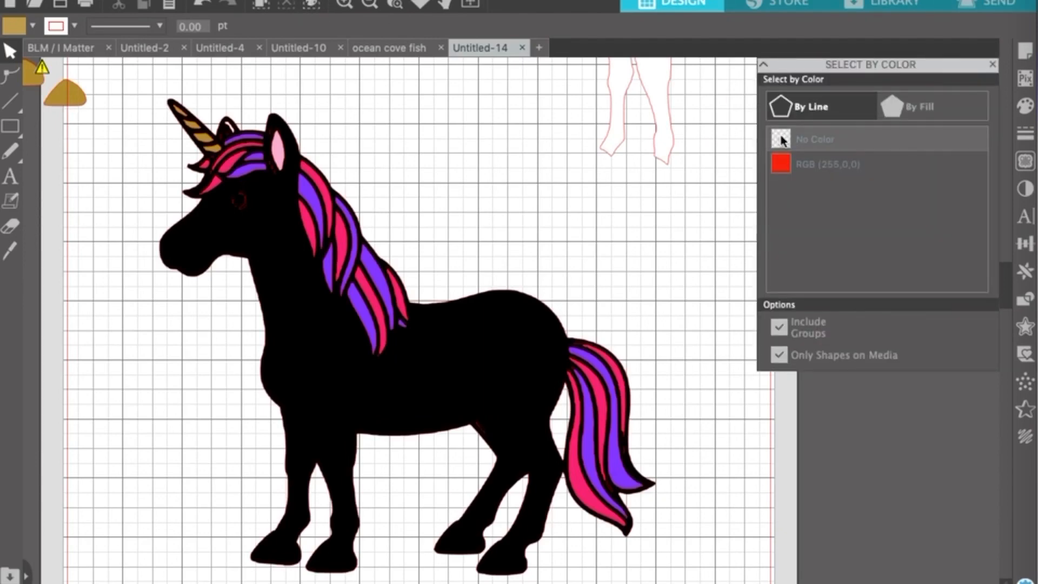
{"action": "left_click", "coordinate": [912, 109]}
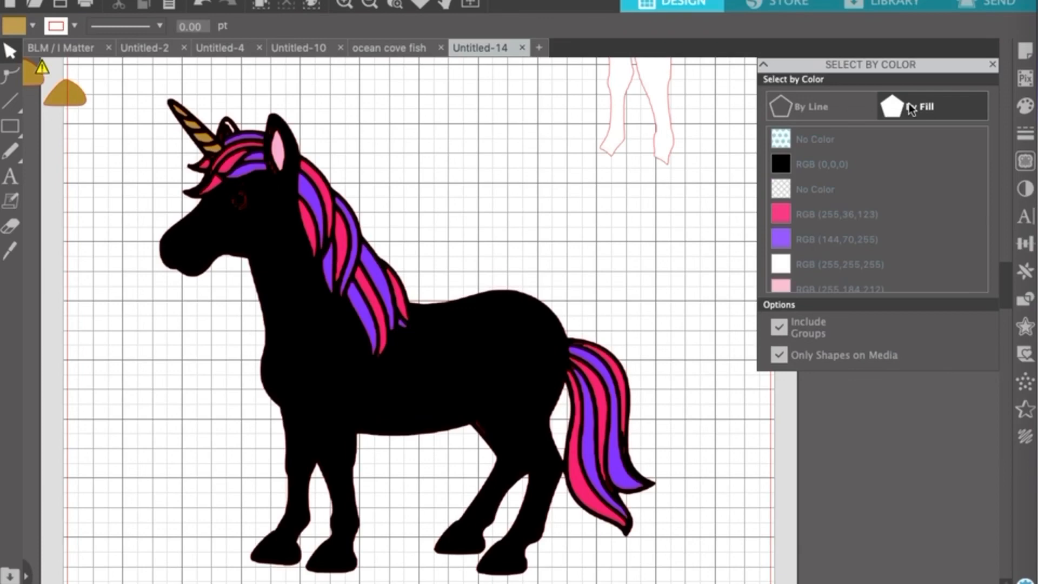
{"action": "left_click", "coordinate": [777, 216]}
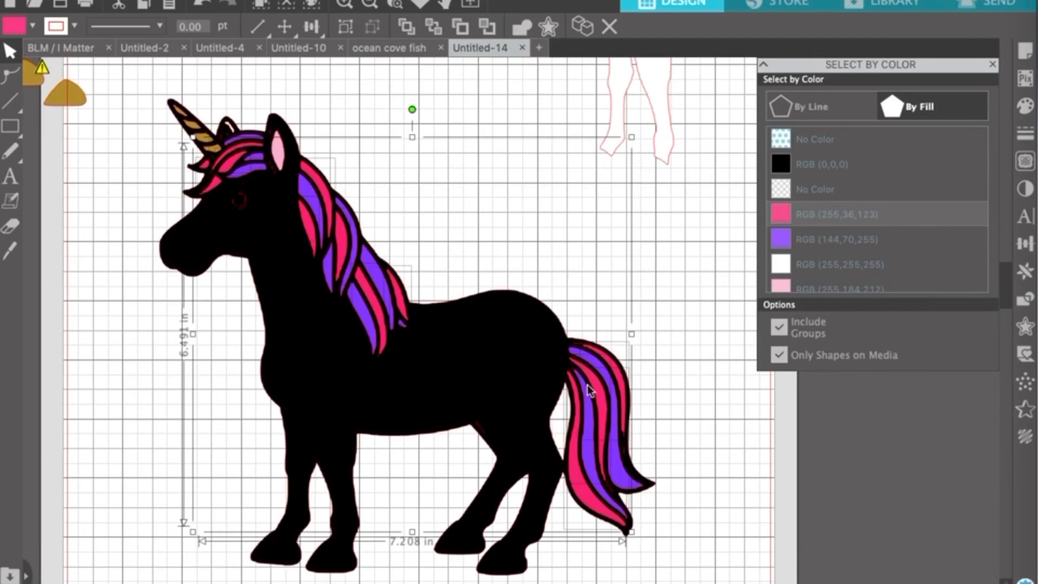
{"action": "left_click_drag", "start_coordinate": [602, 395], "coordinate": [716, 274]}
{"action": "scroll", "coordinate": [680, 392], "scroll_direction": "up", "scroll_amount": 1}
{"action": "scroll", "coordinate": [679, 392], "scroll_direction": "right", "scroll_amount": 1}
{"action": "scroll", "coordinate": [680, 391], "scroll_direction": "up", "scroll_amount": 3}
{"action": "scroll", "coordinate": [680, 392], "scroll_direction": "right", "scroll_amount": 3}
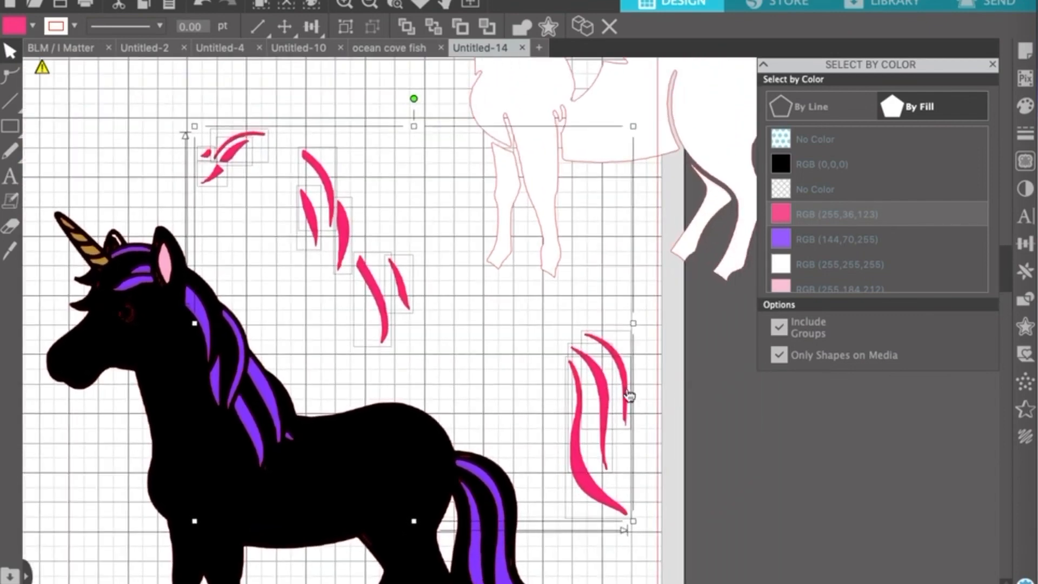
Group the small pink forelock strands
{"action": "right_click", "coordinate": [606, 409]}
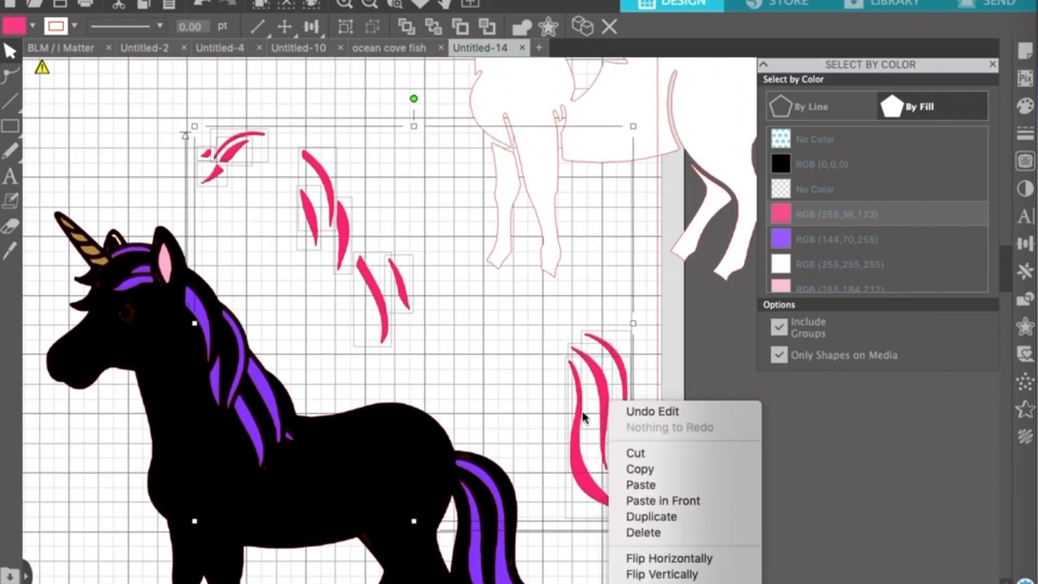
{"action": "left_click", "coordinate": [489, 354]}
{"action": "left_click", "coordinate": [270, 230]}
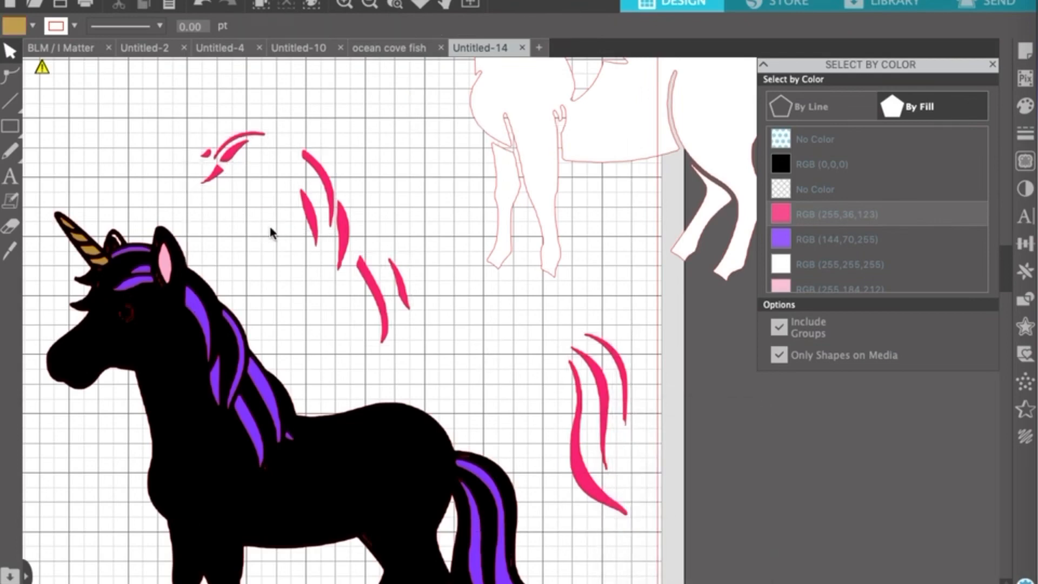
{"action": "left_click_drag", "start_coordinate": [175, 109], "coordinate": [248, 185]}
{"action": "right_click", "coordinate": [227, 154]}
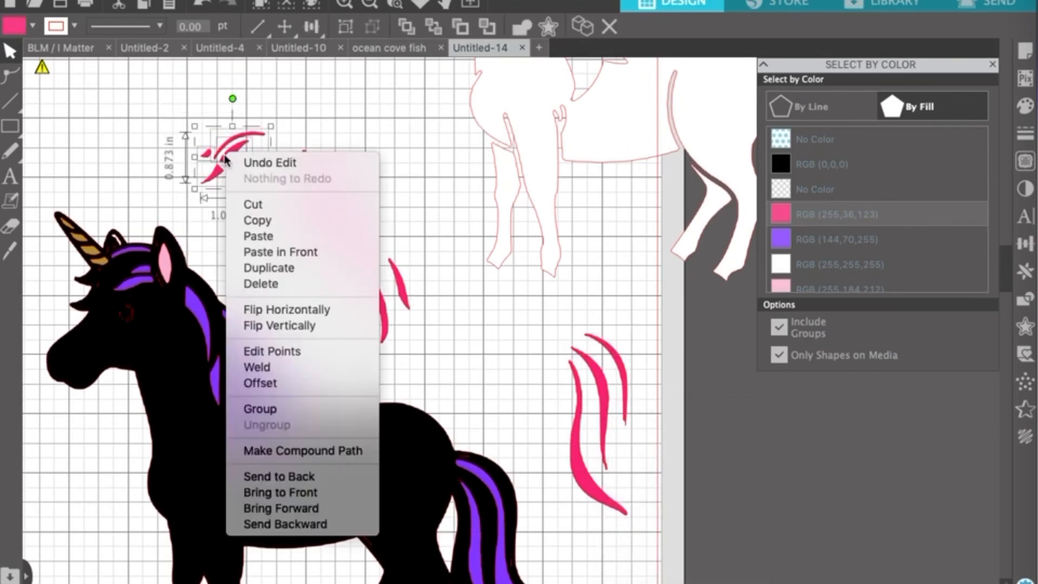
{"action": "left_click", "coordinate": [274, 407]}
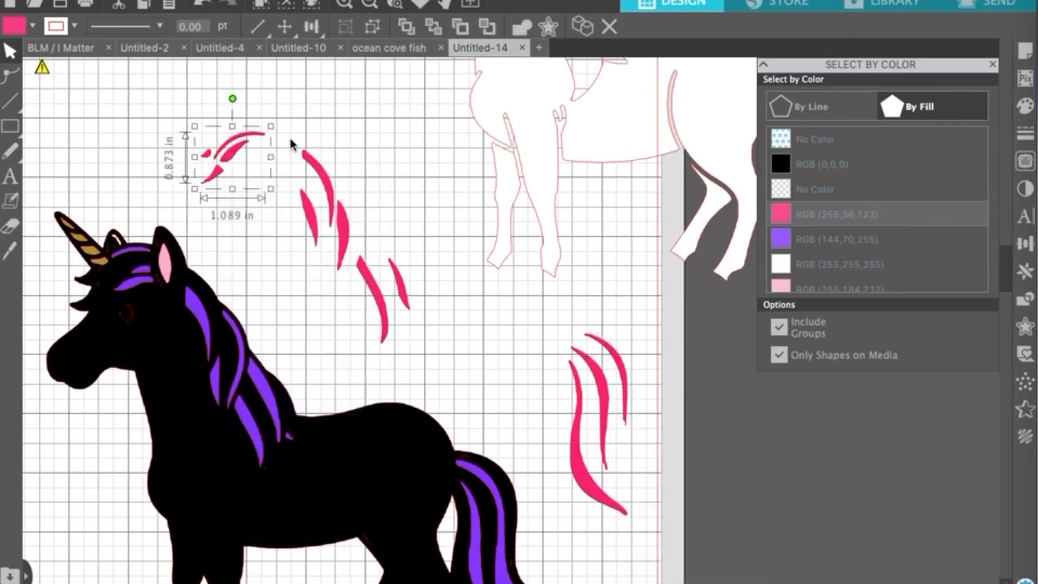
Group the pink mane strands together and the pink tail strands as a separate group
{"action": "left_click_drag", "start_coordinate": [289, 135], "coordinate": [401, 378]}
{"action": "right_click", "coordinate": [383, 308]}
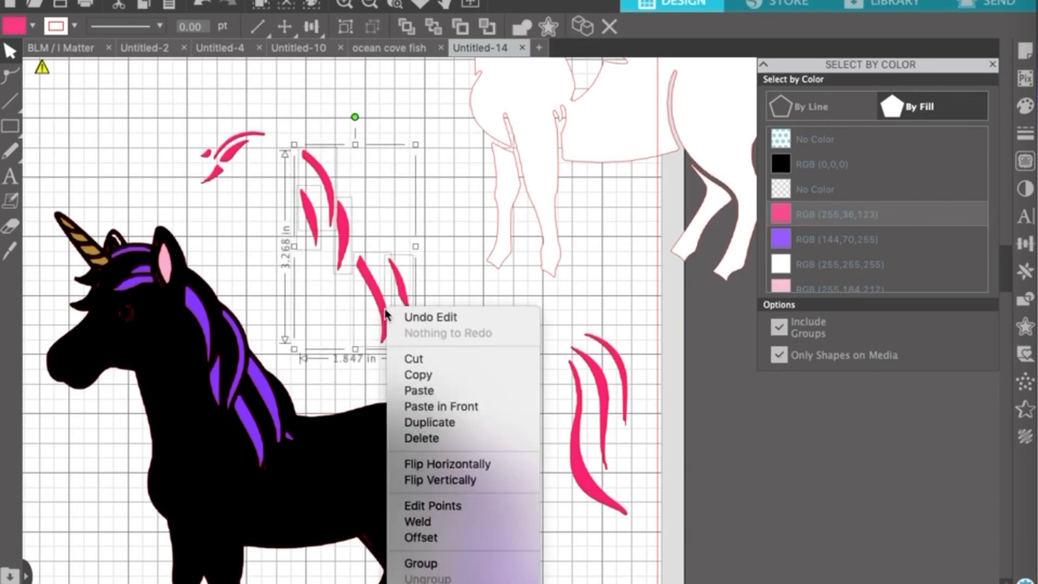
{"action": "left_click", "coordinate": [463, 562]}
{"action": "left_click_drag", "start_coordinate": [543, 327], "coordinate": [634, 537]}
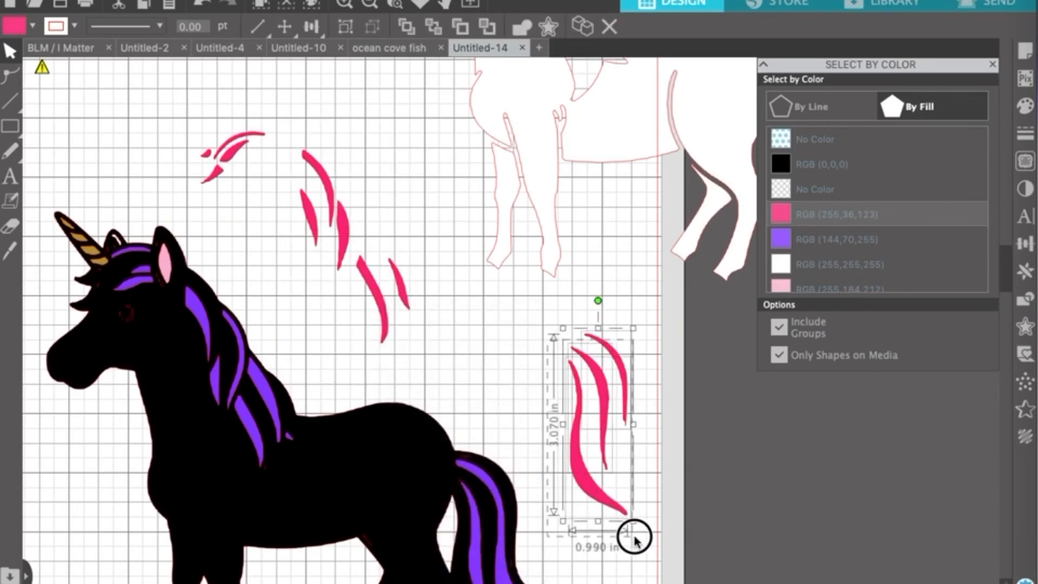
{"action": "right_click", "coordinate": [588, 493]}
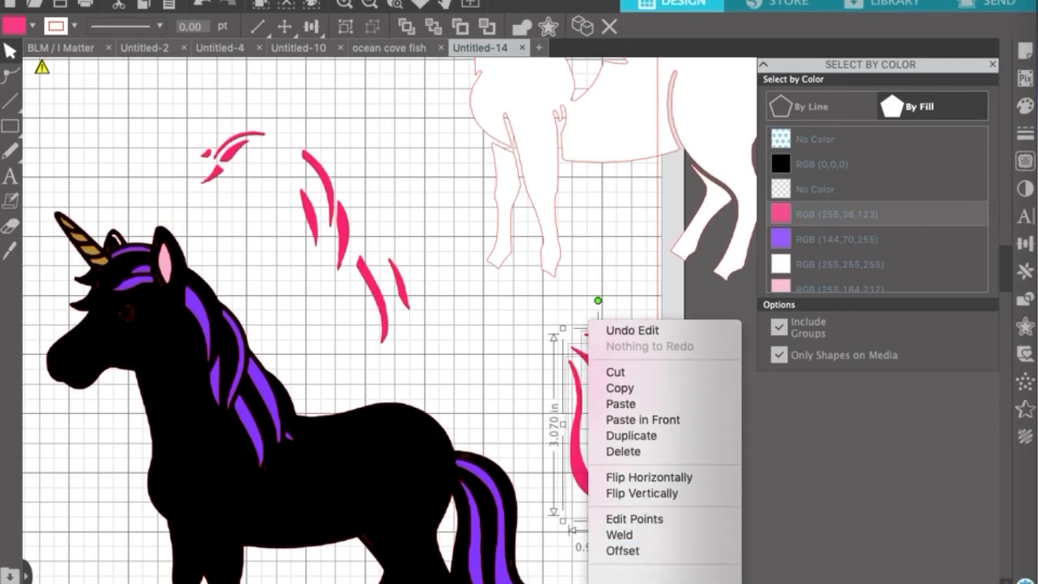
{"action": "left_click", "coordinate": [634, 520]}
{"action": "left_click", "coordinate": [653, 543]}
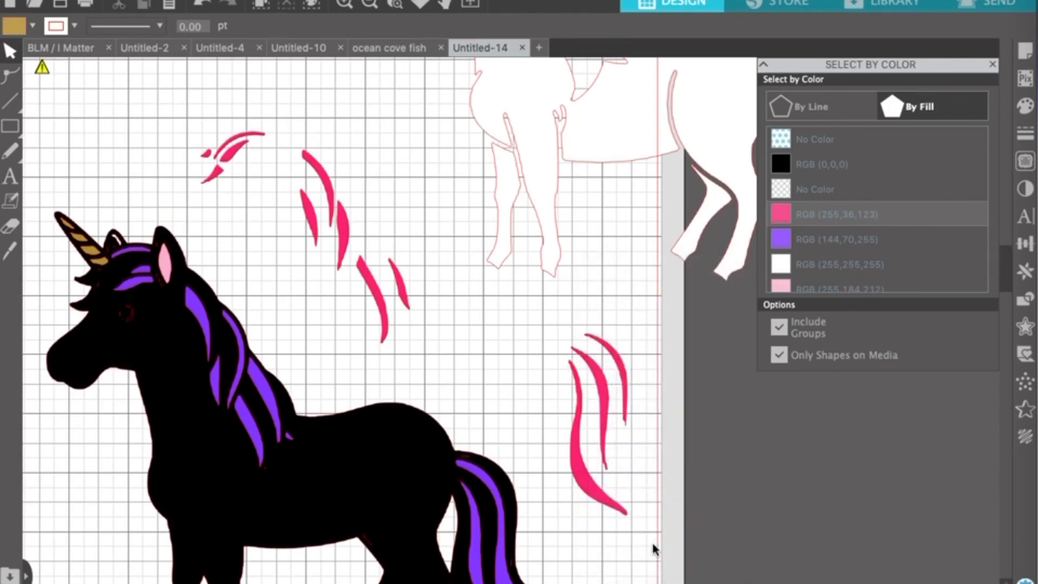
Select every shape with the purple fill RGB (144,70,255) and move them to the empty area below the black unicorn
{"action": "scroll", "coordinate": [602, 436], "scroll_direction": "down", "scroll_amount": 3}
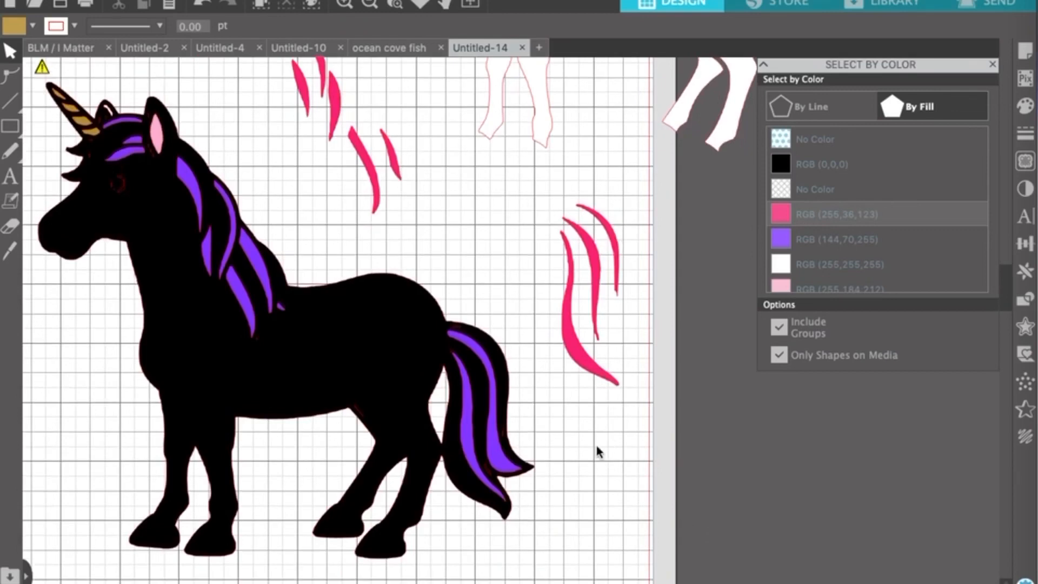
{"action": "left_click", "coordinate": [800, 242]}
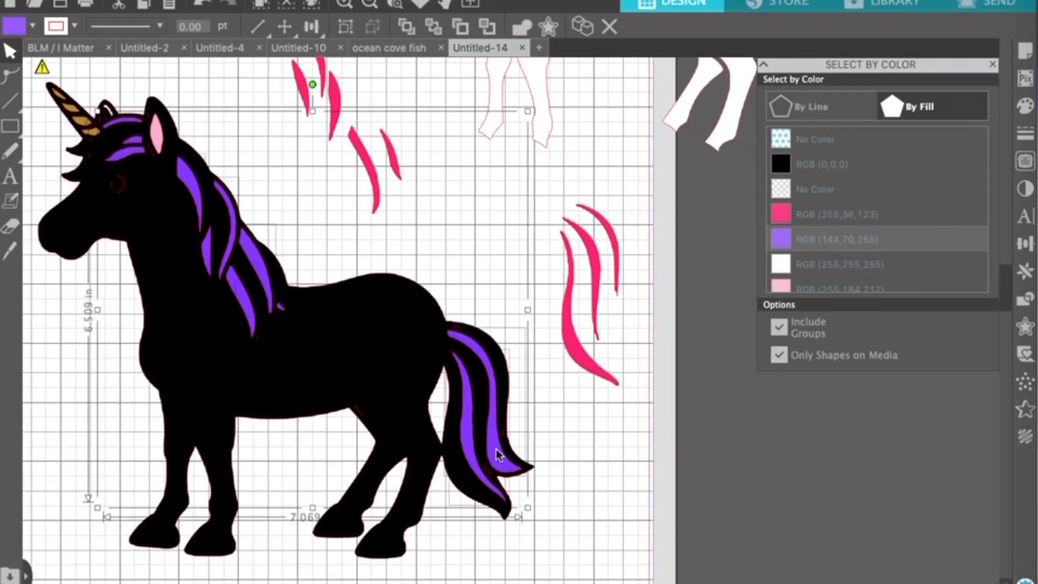
{"action": "left_click_drag", "start_coordinate": [498, 454], "coordinate": [514, 538]}
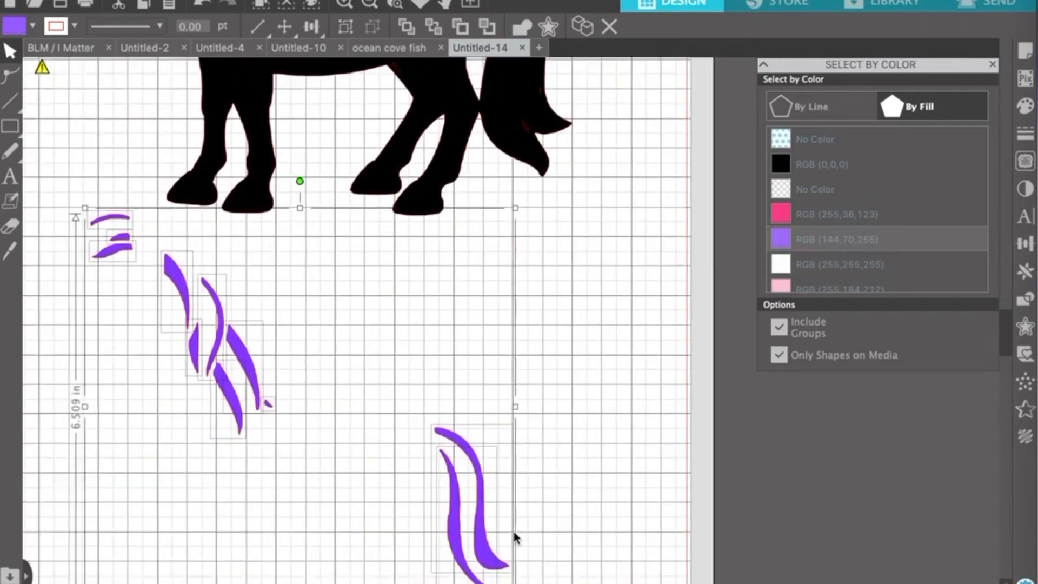
{"action": "scroll", "coordinate": [514, 533], "scroll_direction": "left", "scroll_amount": 3}
{"action": "left_click", "coordinate": [297, 504]}
{"action": "left_click", "coordinate": [308, 405]}
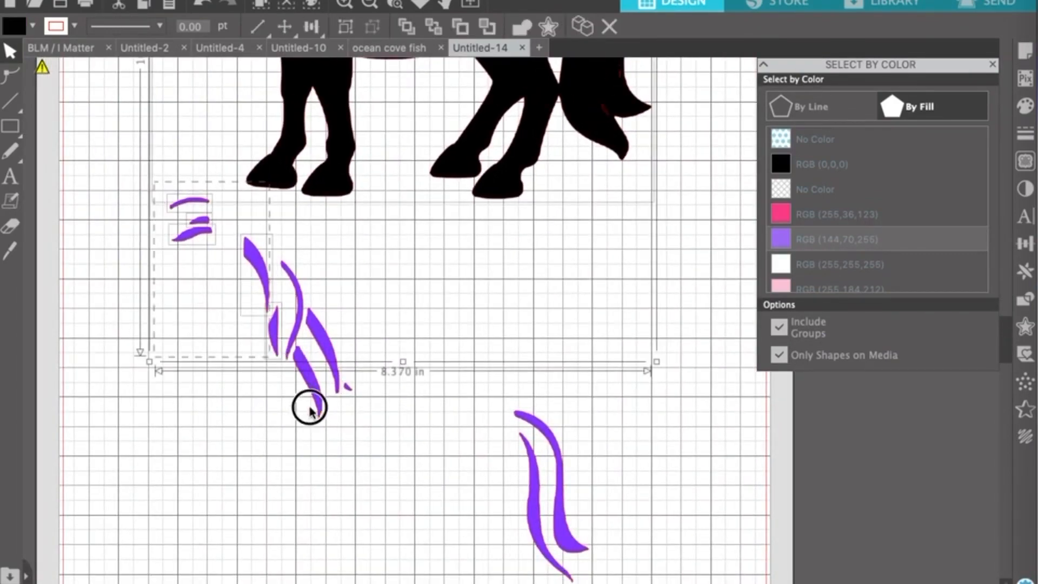
{"action": "left_click", "coordinate": [294, 492]}
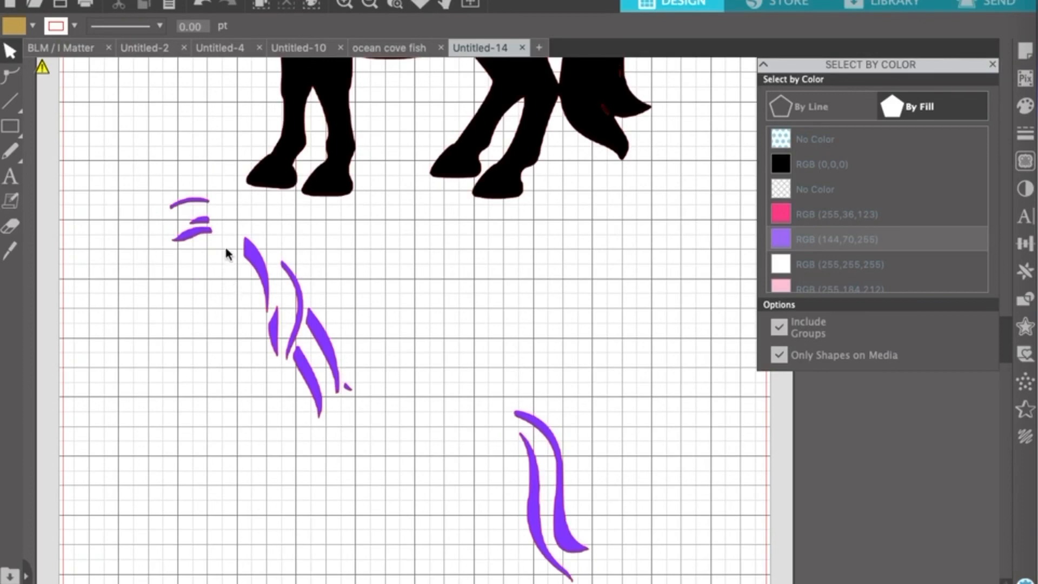
Group the purple mane strands together and the three purple forelock strands as a separate group
{"action": "left_click_drag", "start_coordinate": [225, 226], "coordinate": [355, 439]}
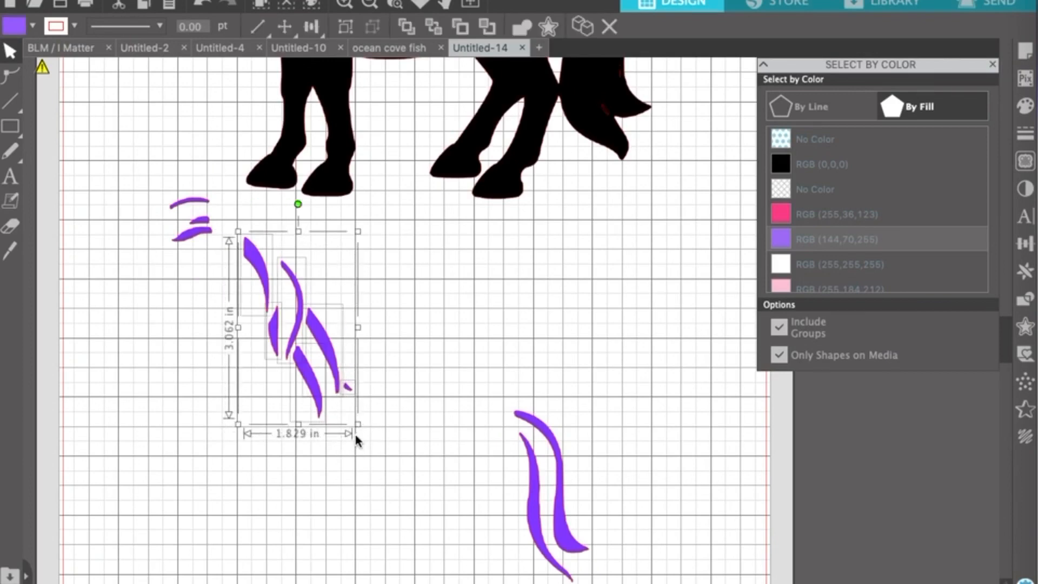
{"action": "right_click", "coordinate": [312, 390]}
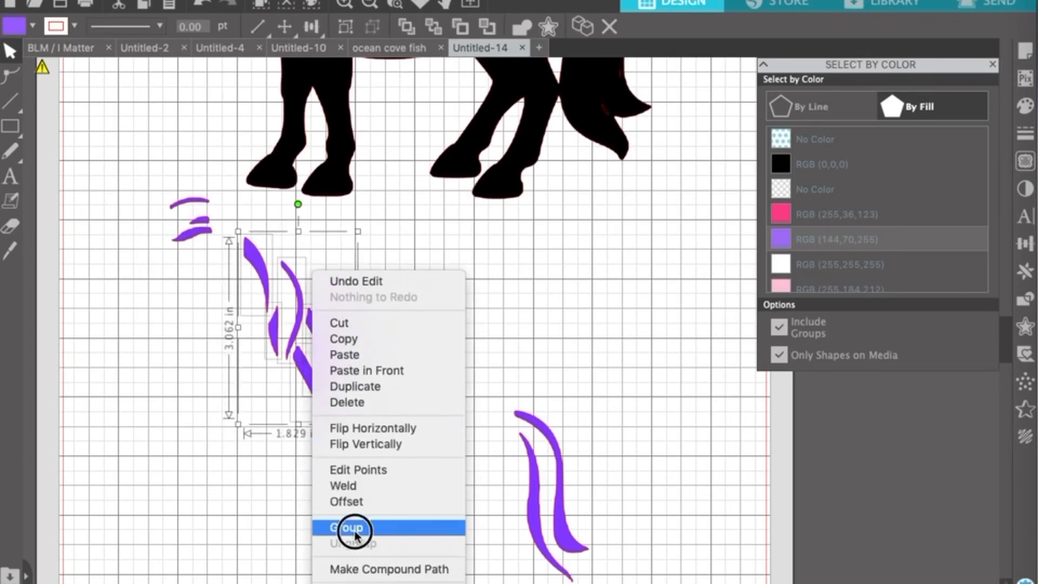
{"action": "left_click", "coordinate": [355, 532]}
{"action": "left_click", "coordinate": [143, 174]}
{"action": "left_click", "coordinate": [204, 238]}
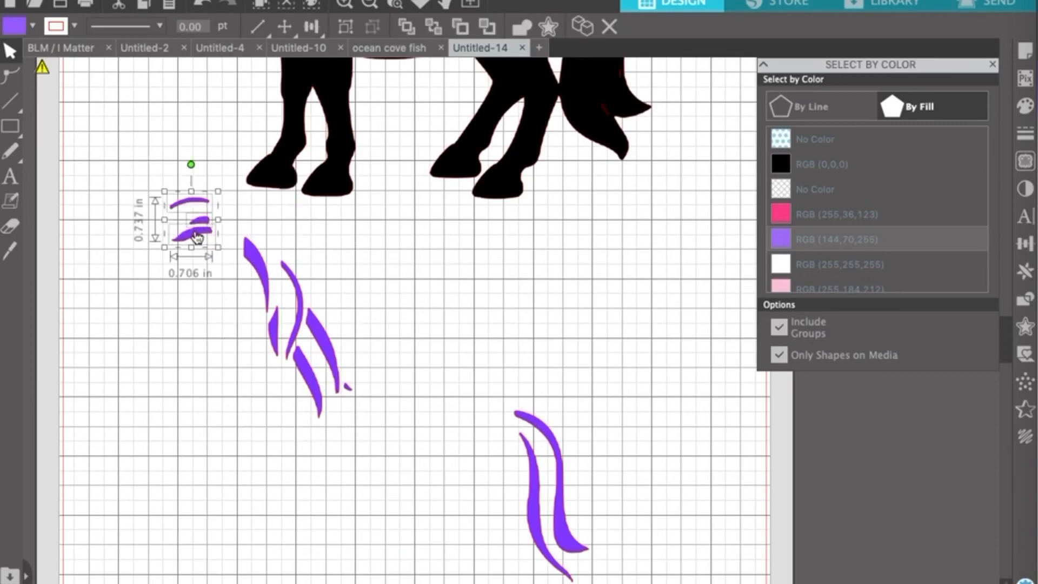
{"action": "right_click", "coordinate": [198, 237]}
{"action": "left_click", "coordinate": [255, 487]}
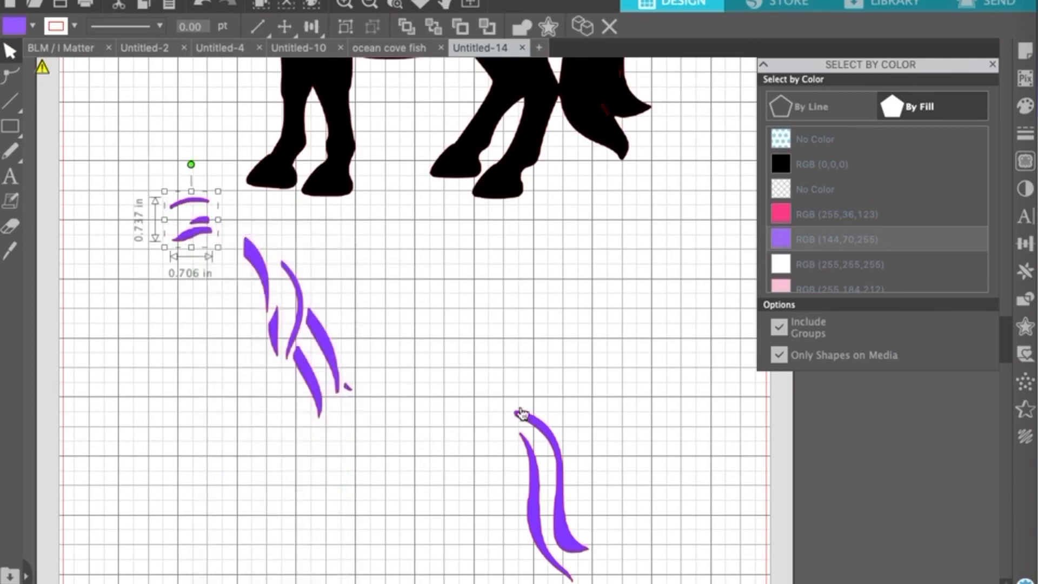
Group the two purple tail strands
{"action": "left_click", "coordinate": [519, 461]}
{"action": "right_click", "coordinate": [572, 538]}
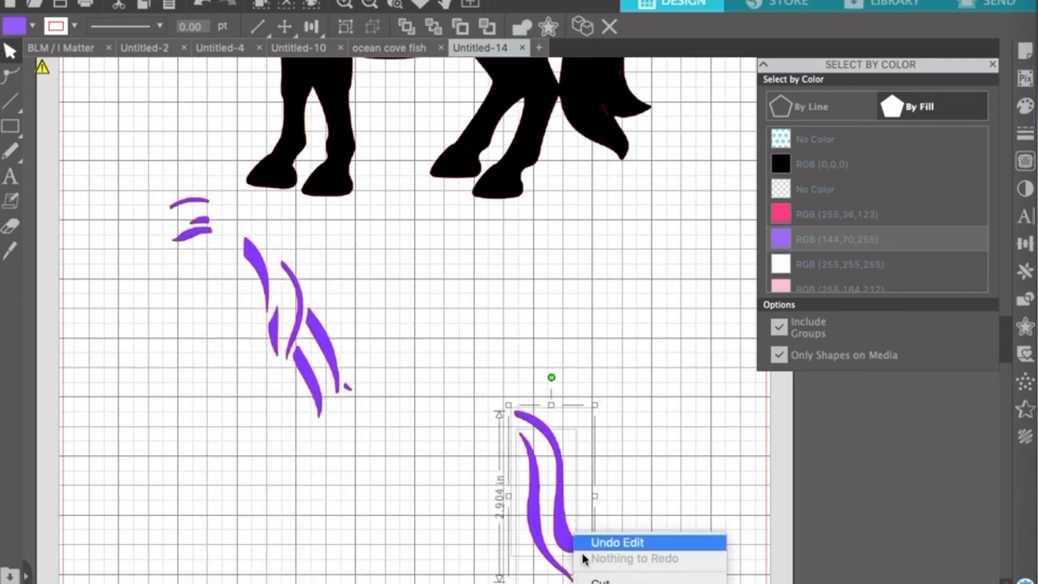
{"action": "left_click", "coordinate": [587, 563]}
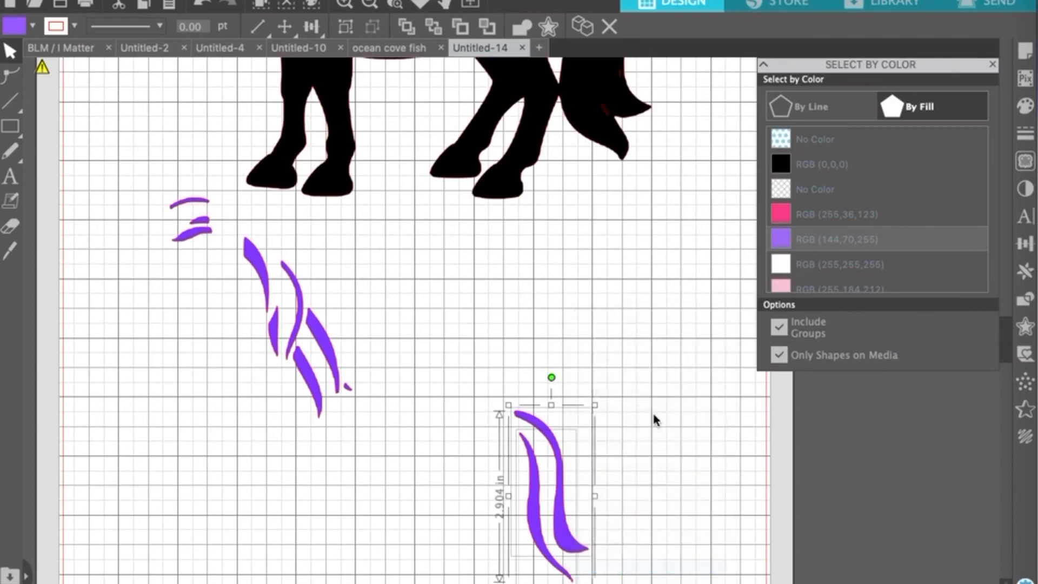
Examine the unicorn's head closely for the eye, ear and horn pieces remaining on the black layer
{"action": "scroll", "coordinate": [658, 393], "scroll_direction": "up", "scroll_amount": 10}
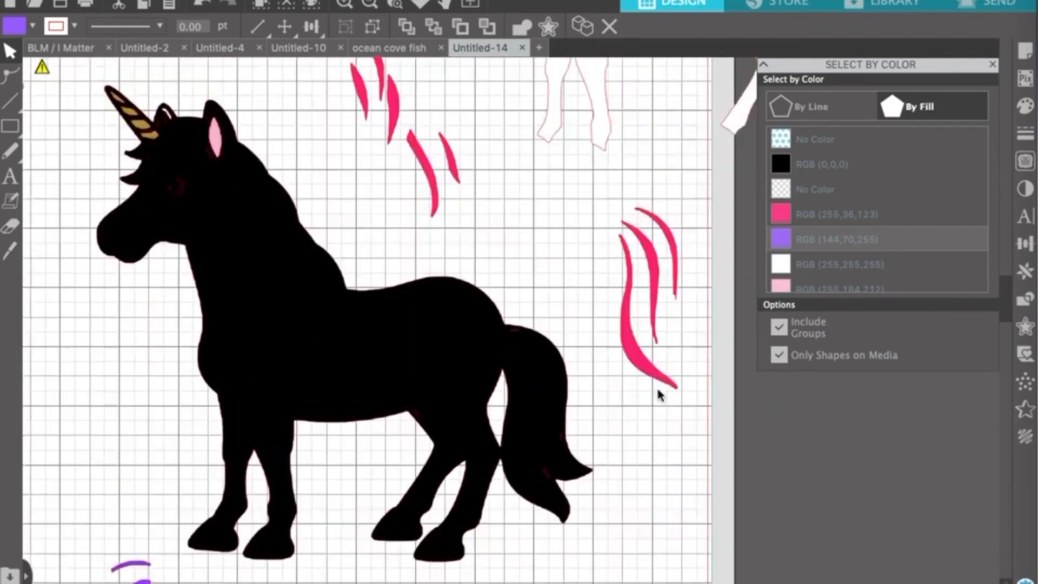
{"action": "scroll", "coordinate": [656, 385], "scroll_direction": "up", "scroll_amount": 2}
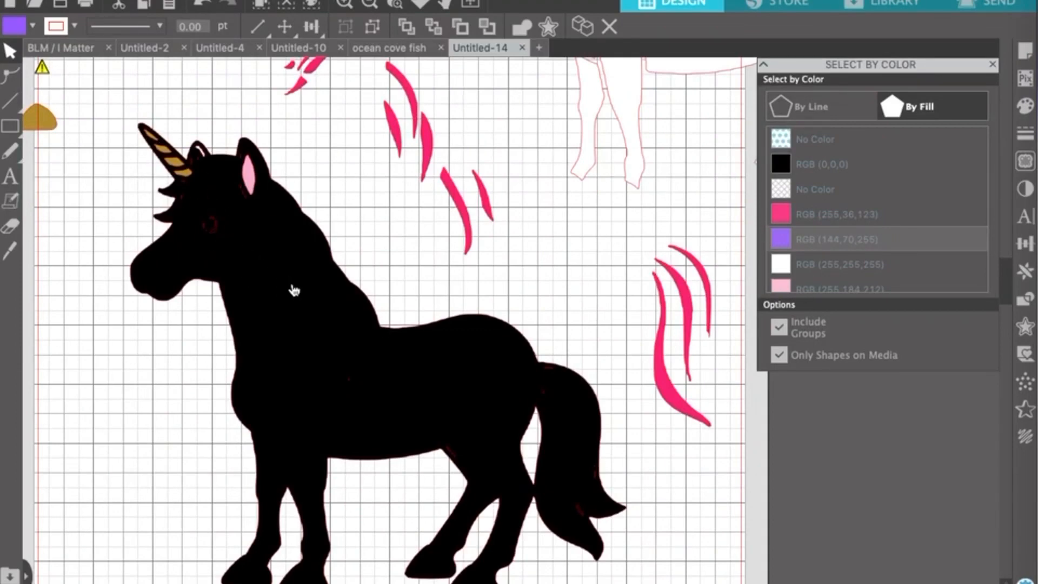
{"action": "scroll", "coordinate": [294, 290], "scroll_direction": "left", "scroll_amount": 3}
{"action": "left_click", "coordinate": [349, 3]}
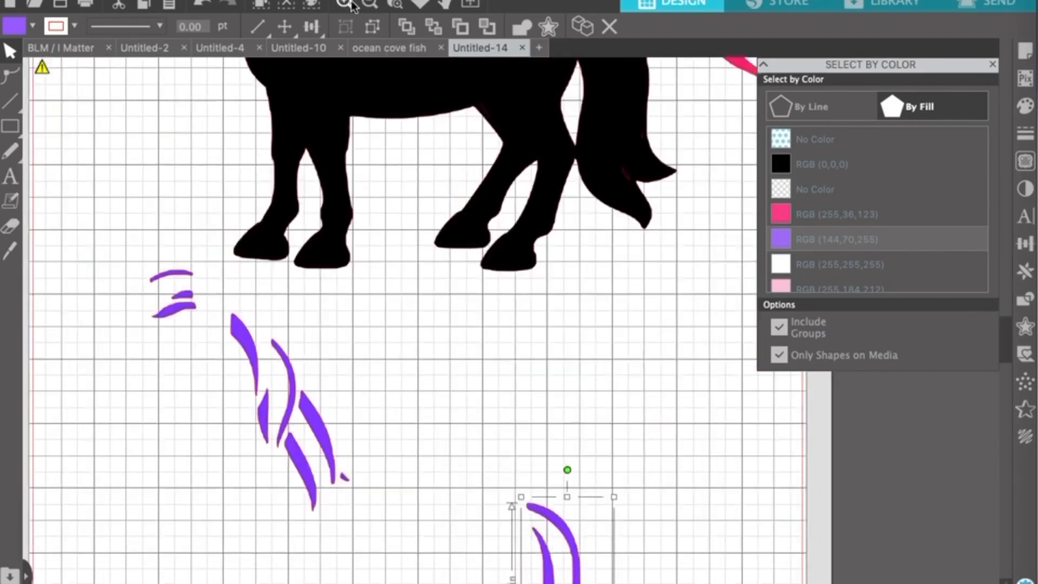
{"action": "left_click", "coordinate": [349, 3]}
{"action": "scroll", "coordinate": [330, 258], "scroll_direction": "up", "scroll_amount": 10}
{"action": "scroll", "coordinate": [338, 286], "scroll_direction": "left", "scroll_amount": 4}
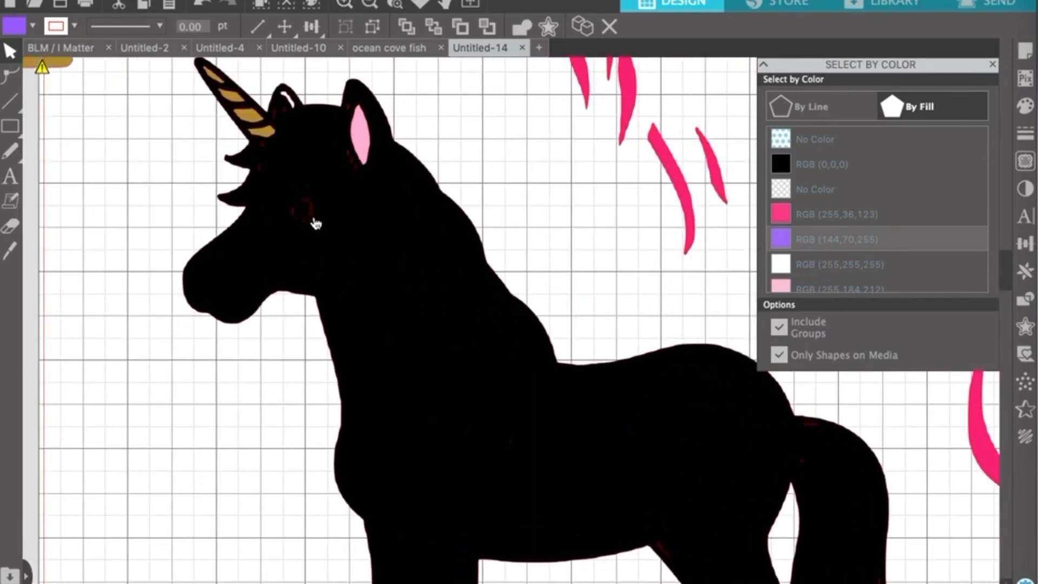
{"action": "left_click", "coordinate": [314, 223]}
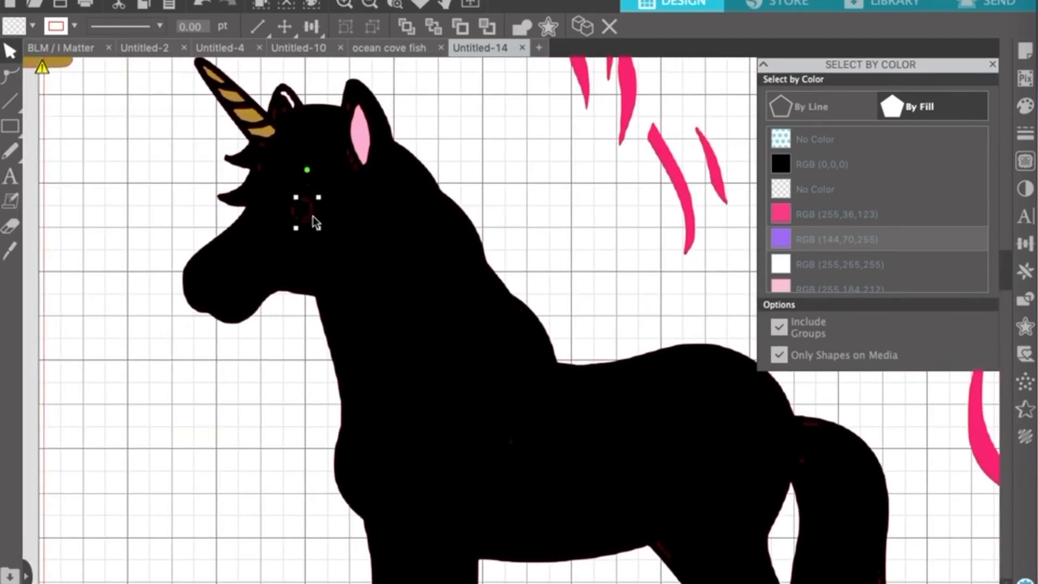
{"action": "left_click", "coordinate": [216, 391]}
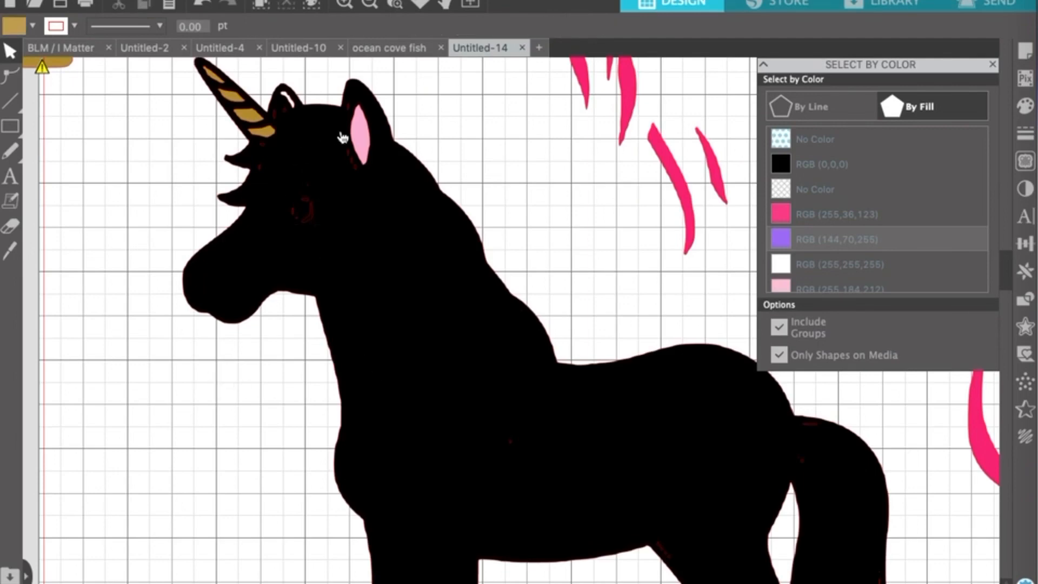
{"action": "scroll", "coordinate": [342, 136], "scroll_direction": "up", "scroll_amount": 3}
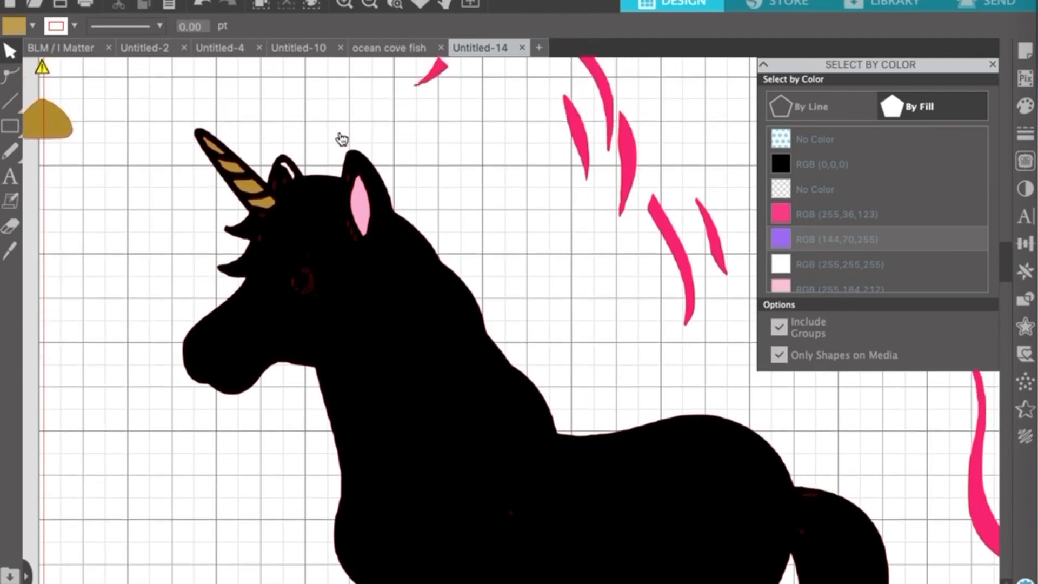
Group the gold horn stripes and move them, together with the white and pink inner-ear pieces, off the black unicorn
{"action": "left_click", "coordinate": [268, 211]}
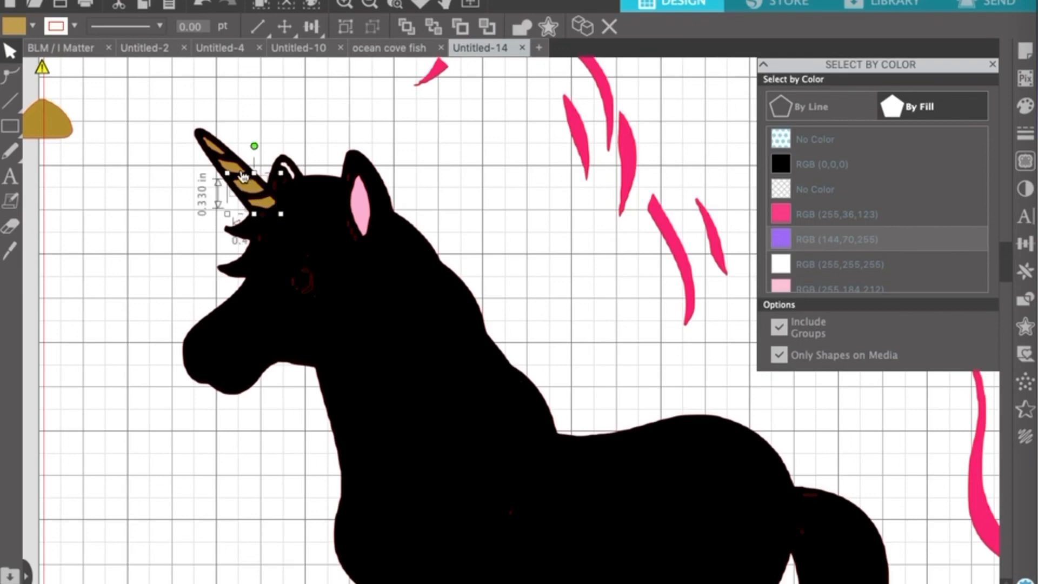
{"action": "left_click_drag", "start_coordinate": [216, 154], "coordinate": [209, 132]}
{"action": "right_click", "coordinate": [218, 145]}
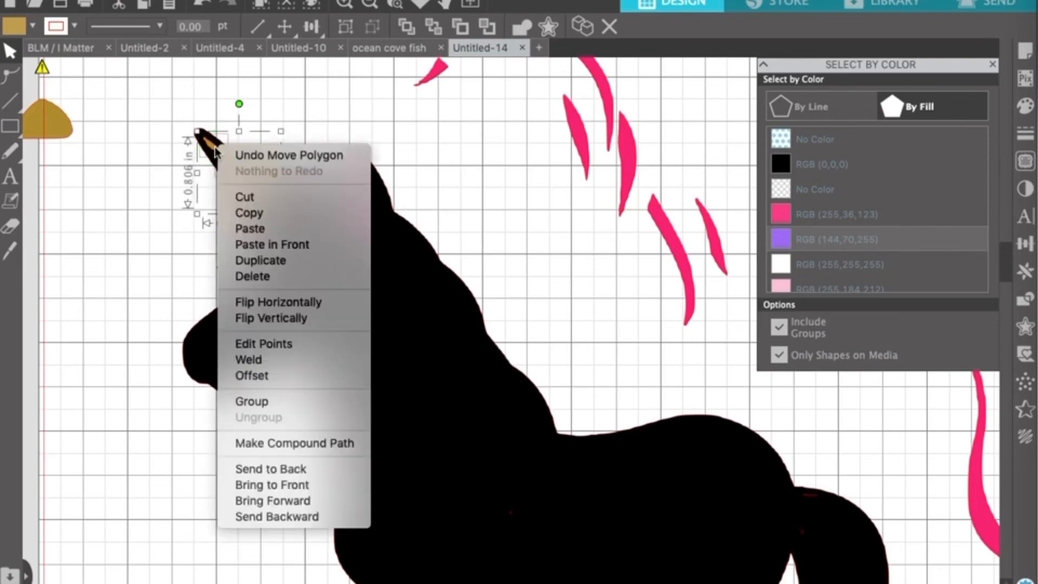
{"action": "left_click", "coordinate": [297, 401]}
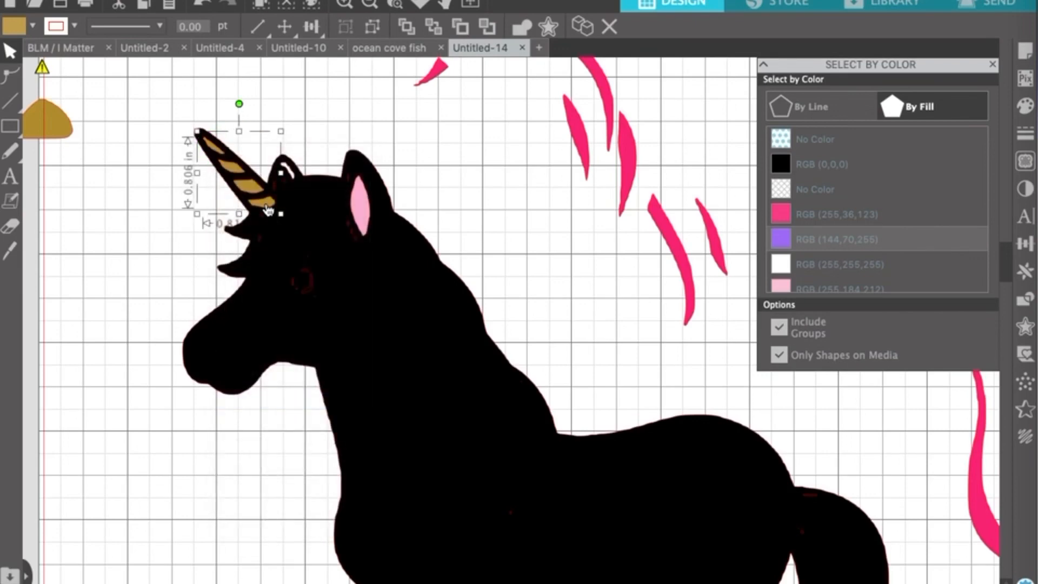
{"action": "left_click_drag", "start_coordinate": [270, 220], "coordinate": [78, 192]}
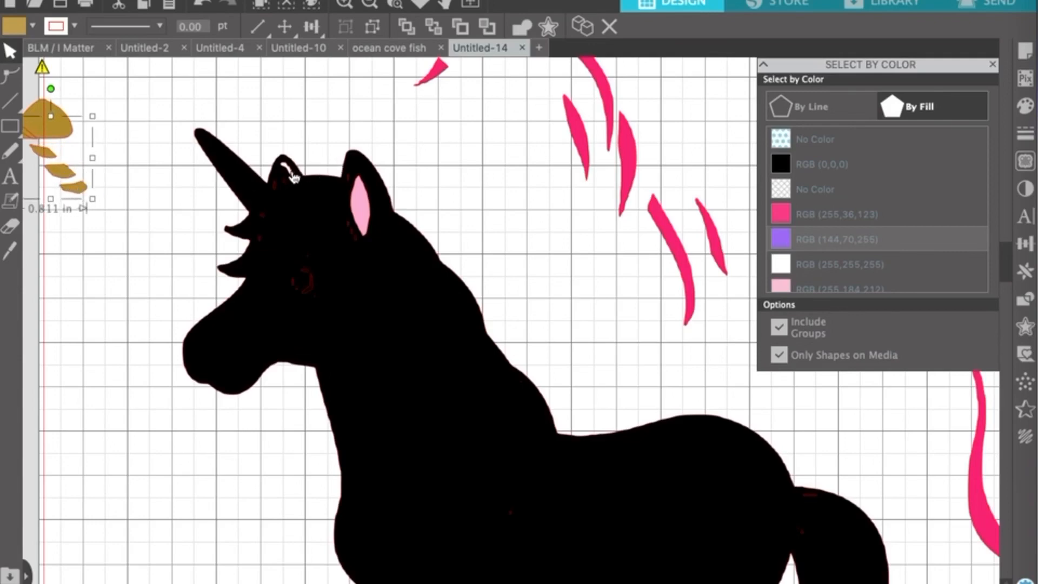
{"action": "left_click_drag", "start_coordinate": [292, 176], "coordinate": [121, 102]}
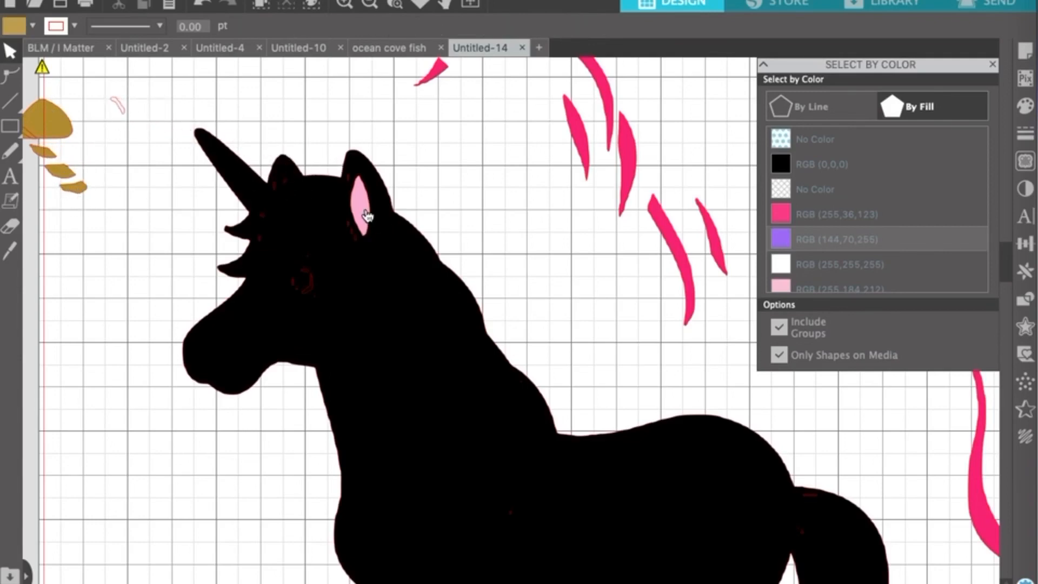
{"action": "left_click_drag", "start_coordinate": [366, 215], "coordinate": [57, 120]}
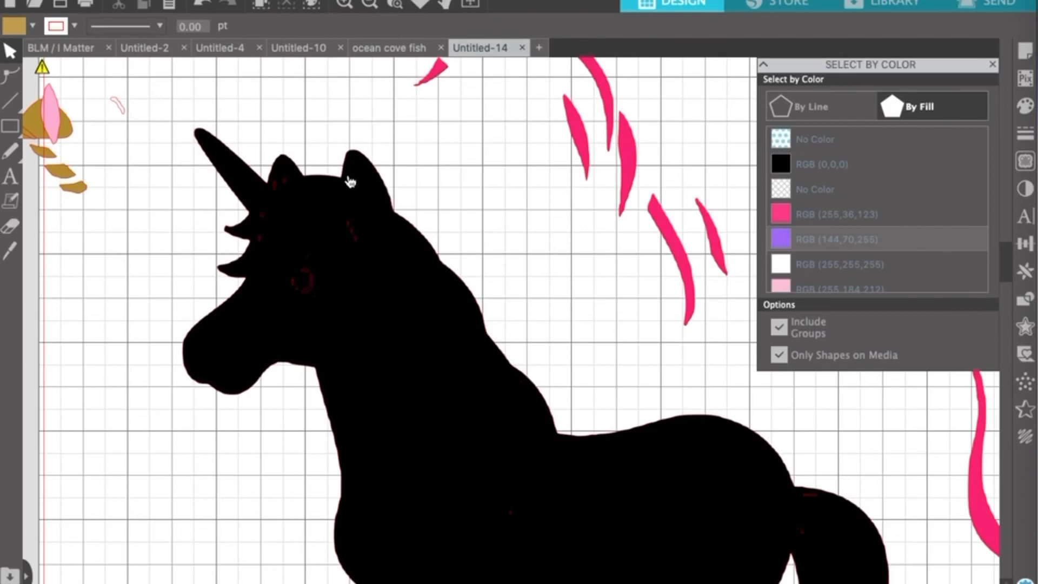
Move the black unicorn aside and delete the small stray shapes hidden beneath its head
{"action": "left_click_drag", "start_coordinate": [411, 386], "coordinate": [833, 336]}
{"action": "left_click_drag", "start_coordinate": [246, 149], "coordinate": [376, 335]}
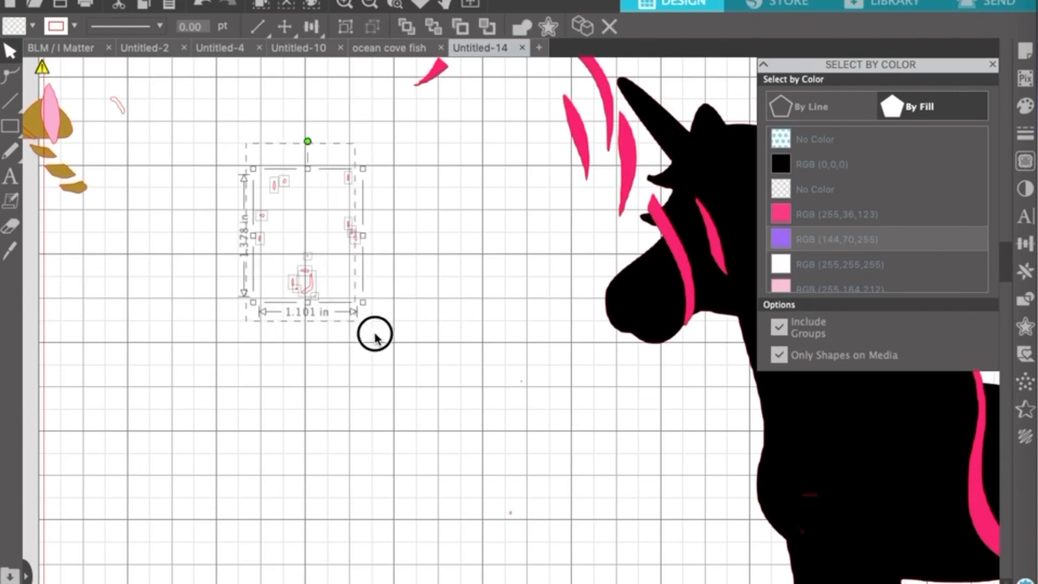
{"action": "key", "text": "Delete"}
Delete the remaining stray fragments hidden beneath the black unicorn's body and legs, and move the unicorn back to the empty page area
{"action": "scroll", "coordinate": [376, 338], "scroll_direction": "down", "scroll_amount": 6}
{"action": "scroll", "coordinate": [376, 338], "scroll_direction": "right", "scroll_amount": 5}
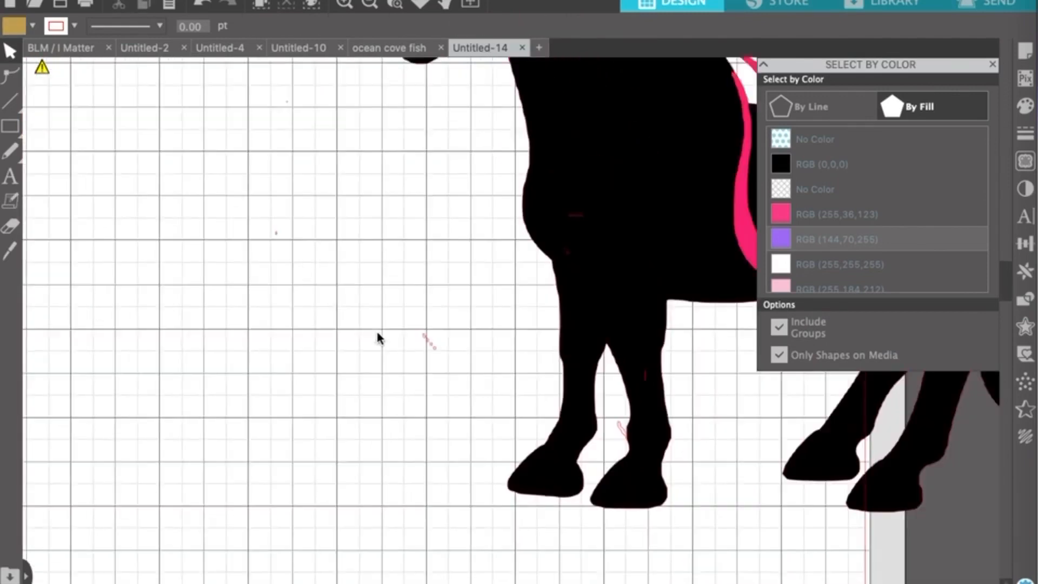
{"action": "left_click_drag", "start_coordinate": [643, 203], "coordinate": [865, 204]}
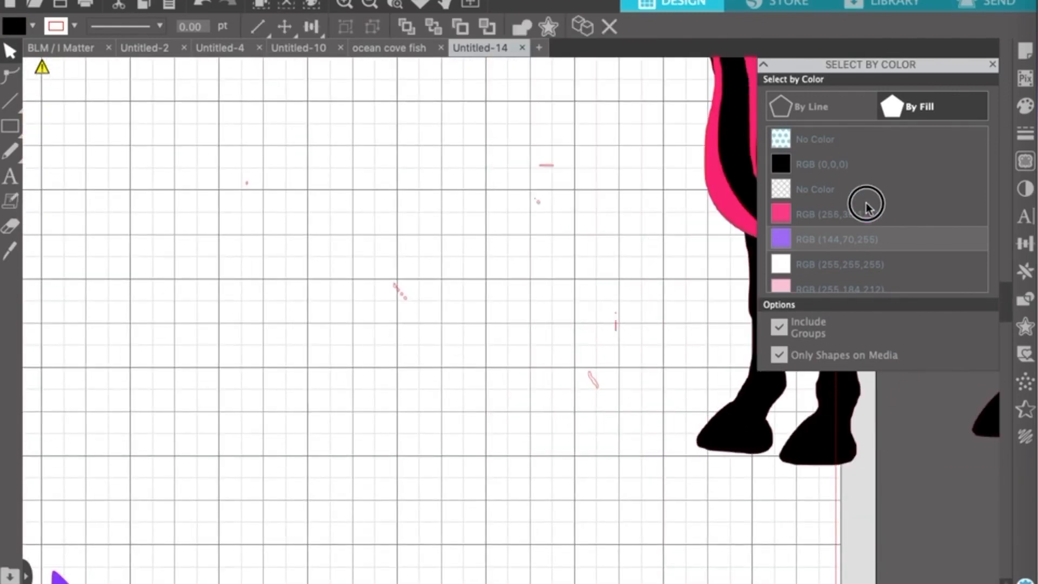
{"action": "left_click_drag", "start_coordinate": [216, 135], "coordinate": [663, 457]}
{"action": "key", "text": "Delete"}
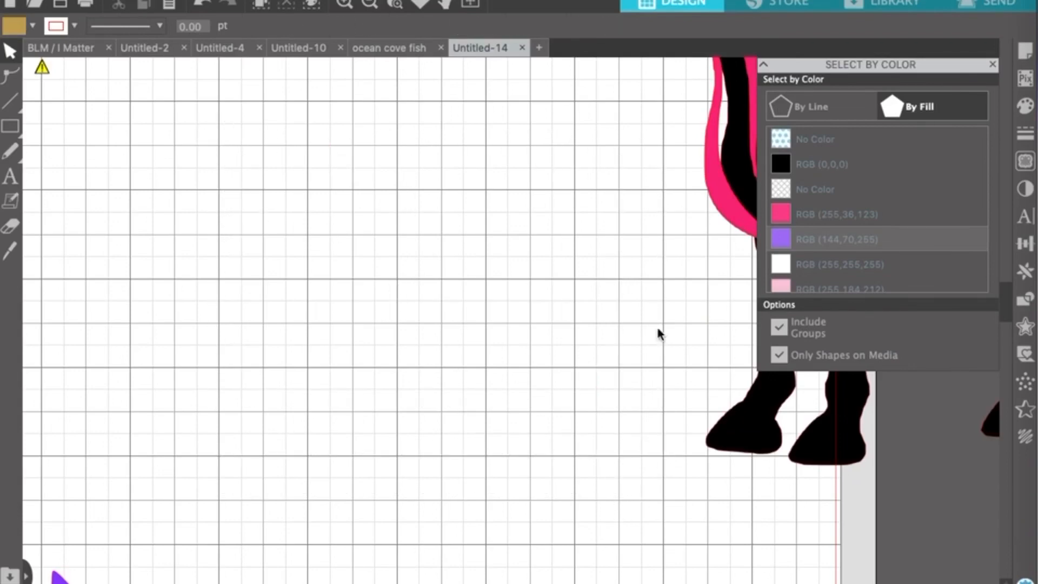
{"action": "left_click_drag", "start_coordinate": [772, 394], "coordinate": [59, 417]}
Place the white unicorn body layer over the black silhouette, aligned with its outline
{"action": "left_click", "coordinate": [371, 3]}
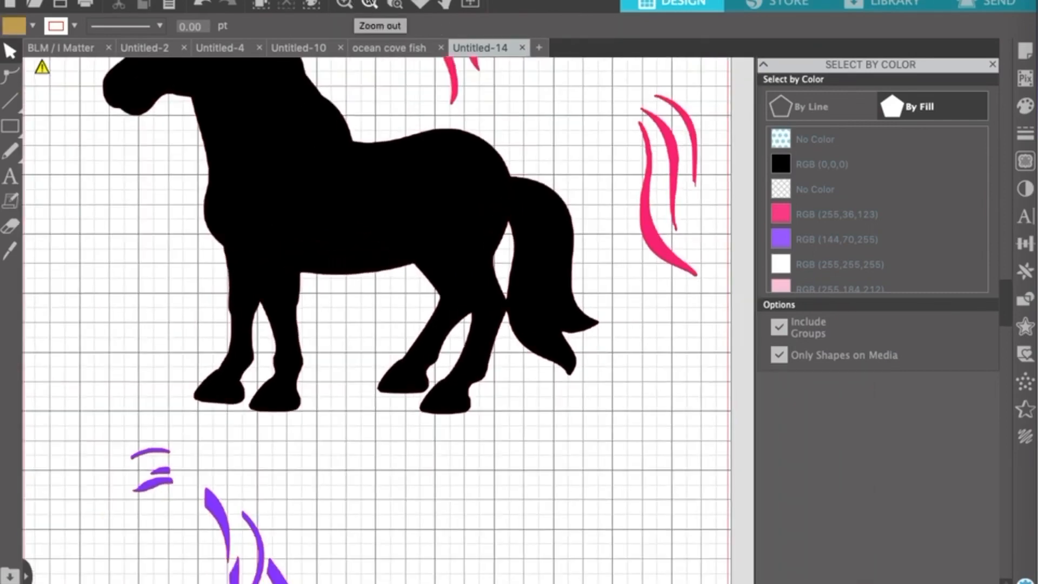
{"action": "left_click", "coordinate": [370, 4]}
{"action": "scroll", "coordinate": [495, 225], "scroll_direction": "up", "scroll_amount": 4}
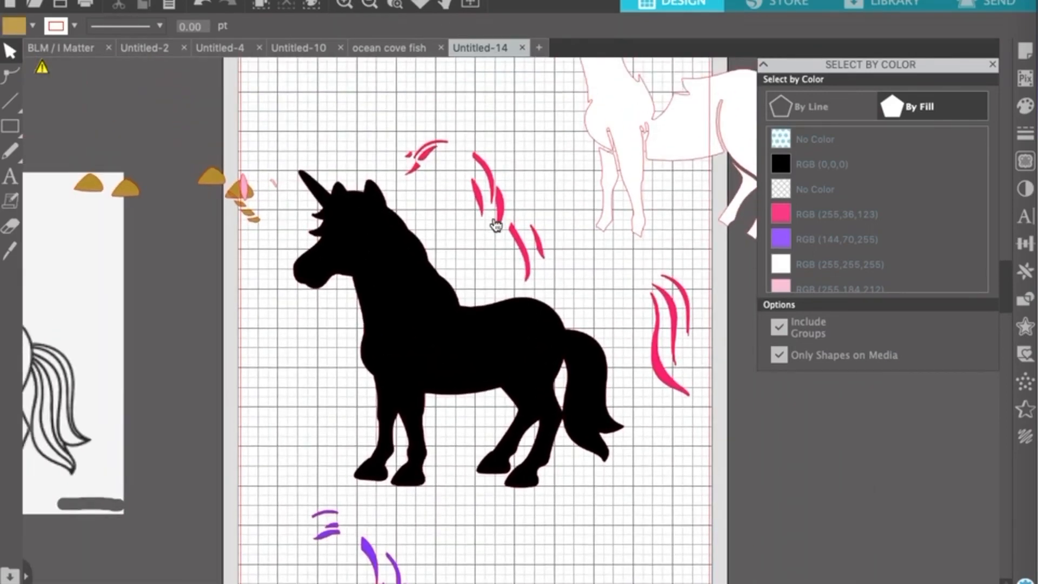
{"action": "scroll", "coordinate": [495, 225], "scroll_direction": "up", "scroll_amount": 2}
{"action": "left_click", "coordinate": [370, 3]}
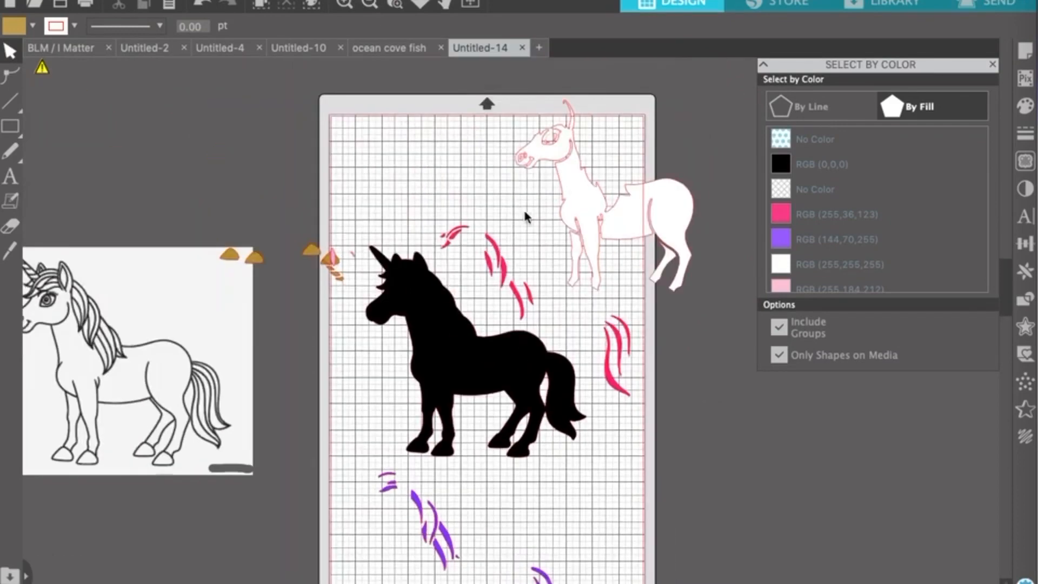
{"action": "scroll", "coordinate": [523, 209], "scroll_direction": "down", "scroll_amount": 2}
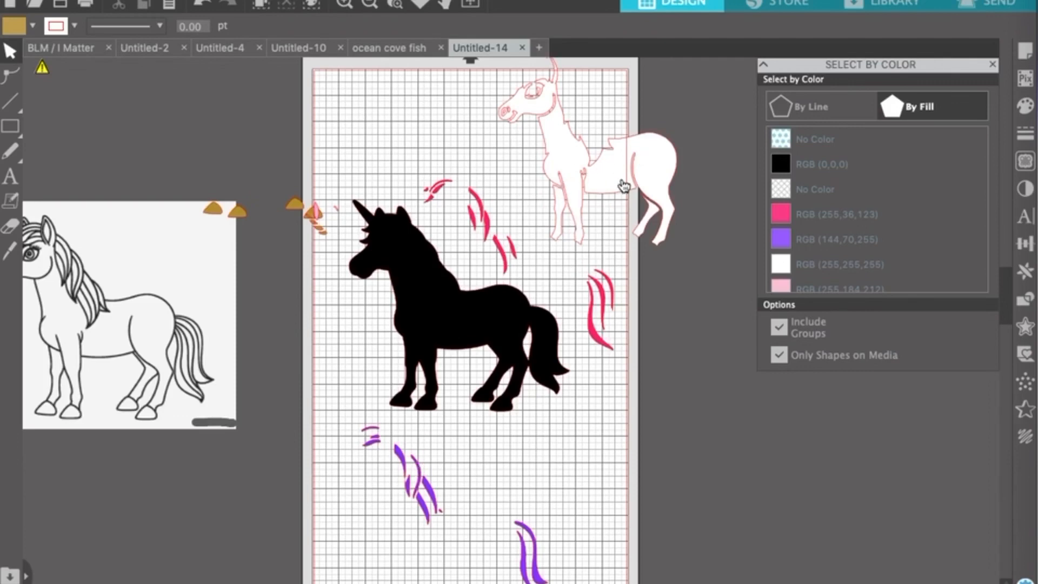
{"action": "left_click_drag", "start_coordinate": [624, 187], "coordinate": [473, 334]}
{"action": "left_click", "coordinate": [454, 541]}
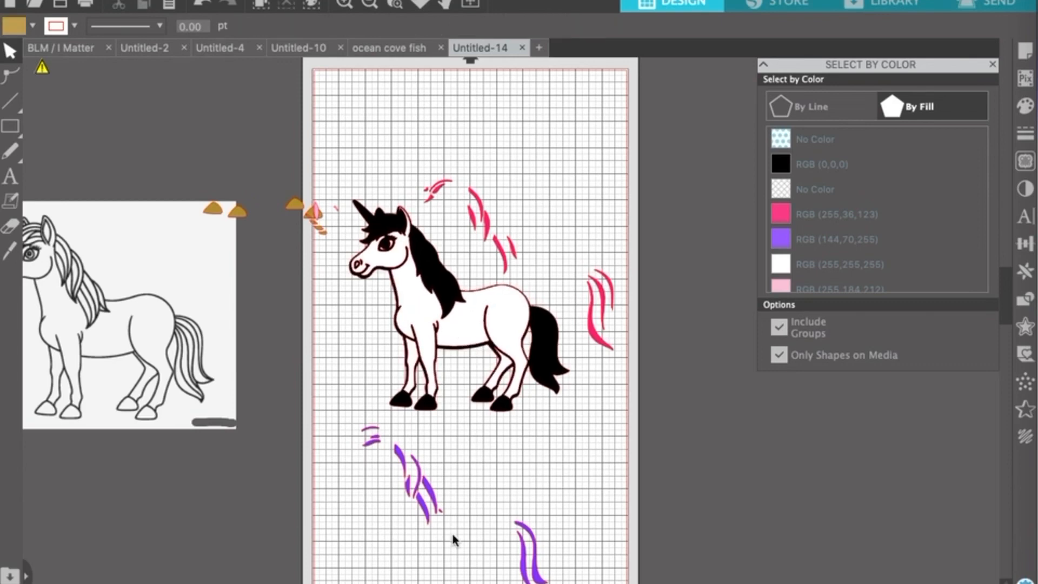
Place the purple and pink mane groups in position on the unicorn's black mane
{"action": "mouse_move", "coordinate": [430, 523]}
{"action": "left_mouse_down"}
{"action": "mouse_move", "coordinate": [432, 292]}
{"action": "mouse_move", "coordinate": [445, 305]}
{"action": "left_mouse_up"}
{"action": "left_click", "coordinate": [419, 392]}
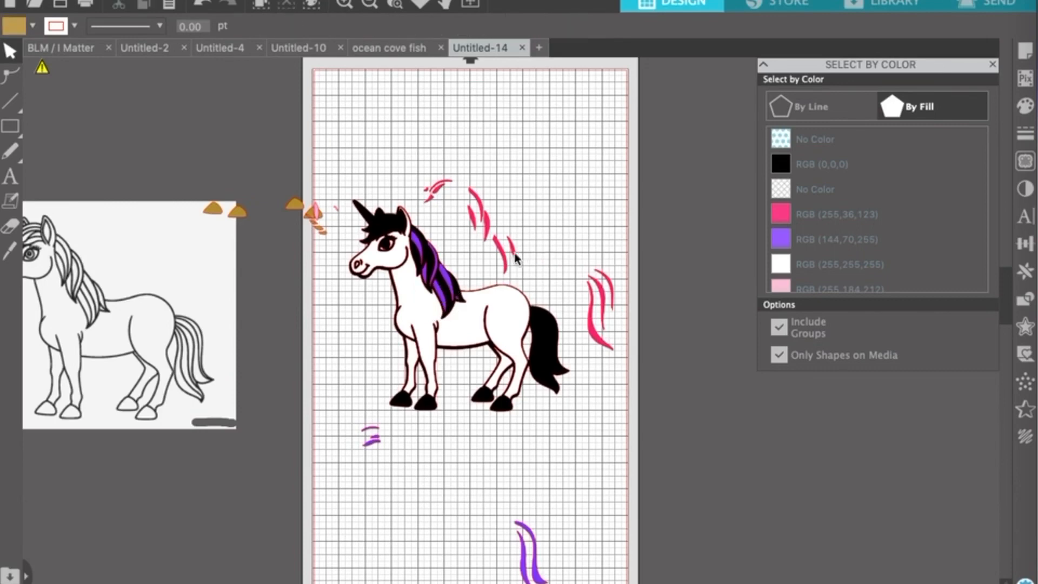
{"action": "mouse_move", "coordinate": [507, 266]}
{"action": "left_mouse_down"}
{"action": "mouse_move", "coordinate": [484, 270]}
{"action": "mouse_move", "coordinate": [450, 303]}
{"action": "left_mouse_up"}
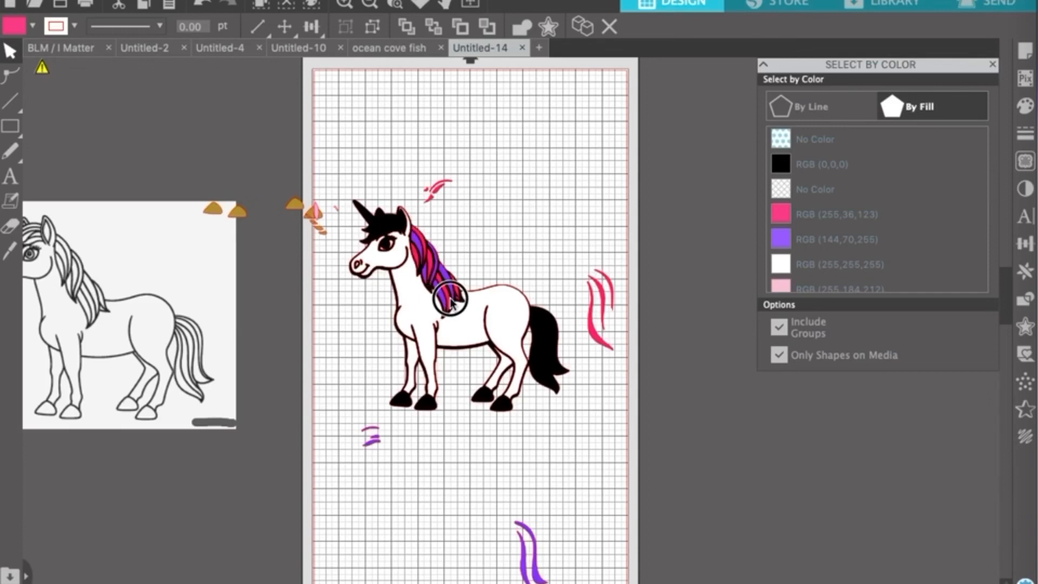
{"action": "key", "text": "Escape"}
Place the pink and purple forelock groups on the unicorn's forehead and the pink and purple strand groups on its tail
{"action": "left_click_drag", "start_coordinate": [441, 192], "coordinate": [381, 229]}
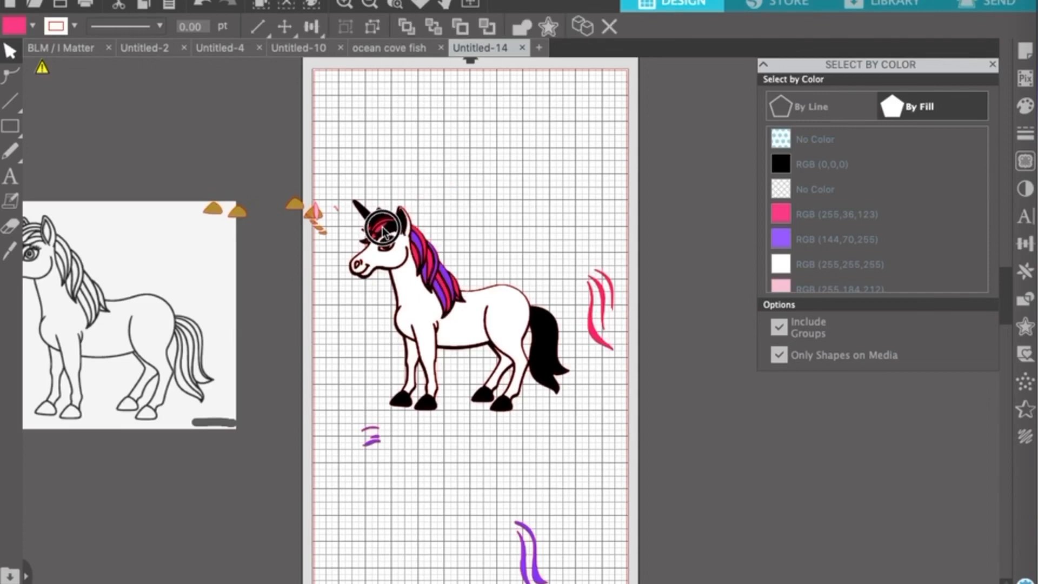
{"action": "key", "text": "Escape"}
{"action": "left_click", "coordinate": [374, 443]}
{"action": "mouse_move", "coordinate": [374, 443]}
{"action": "left_mouse_down"}
{"action": "mouse_move", "coordinate": [378, 230]}
{"action": "mouse_move", "coordinate": [388, 231]}
{"action": "left_mouse_up"}
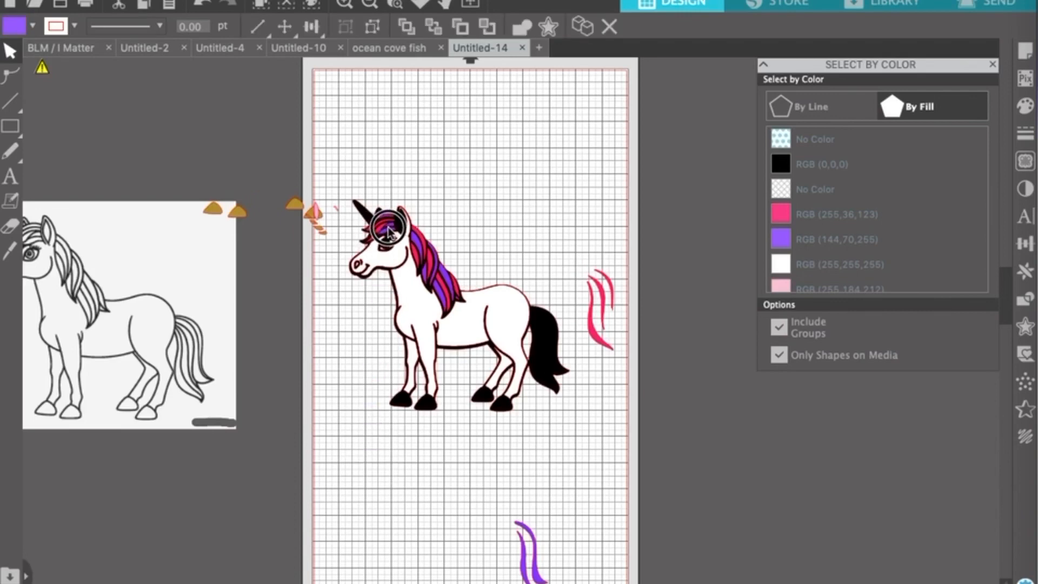
{"action": "key", "text": "Escape"}
{"action": "mouse_move", "coordinate": [536, 566]}
{"action": "left_mouse_down"}
{"action": "mouse_move", "coordinate": [551, 343]}
{"action": "mouse_move", "coordinate": [598, 341]}
{"action": "mouse_move", "coordinate": [546, 394]}
{"action": "mouse_move", "coordinate": [540, 377]}
{"action": "left_mouse_up"}
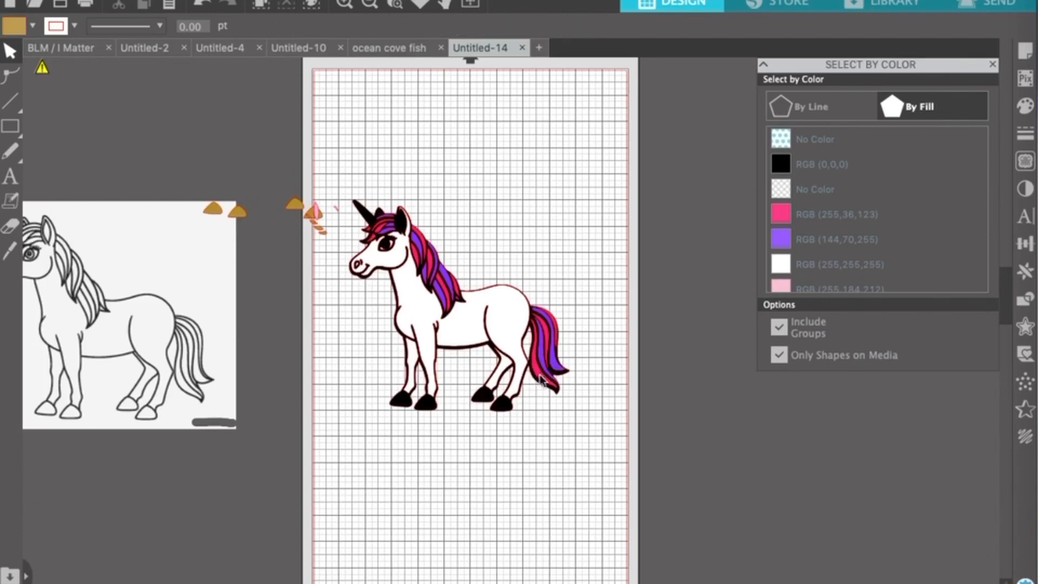
Place the gold hooves, the gold horn stripes and the pink and white inner-ear pieces in position on the unicorn
{"action": "left_click_drag", "start_coordinate": [296, 210], "coordinate": [482, 396]}
{"action": "left_click_drag", "start_coordinate": [326, 231], "coordinate": [405, 224]}
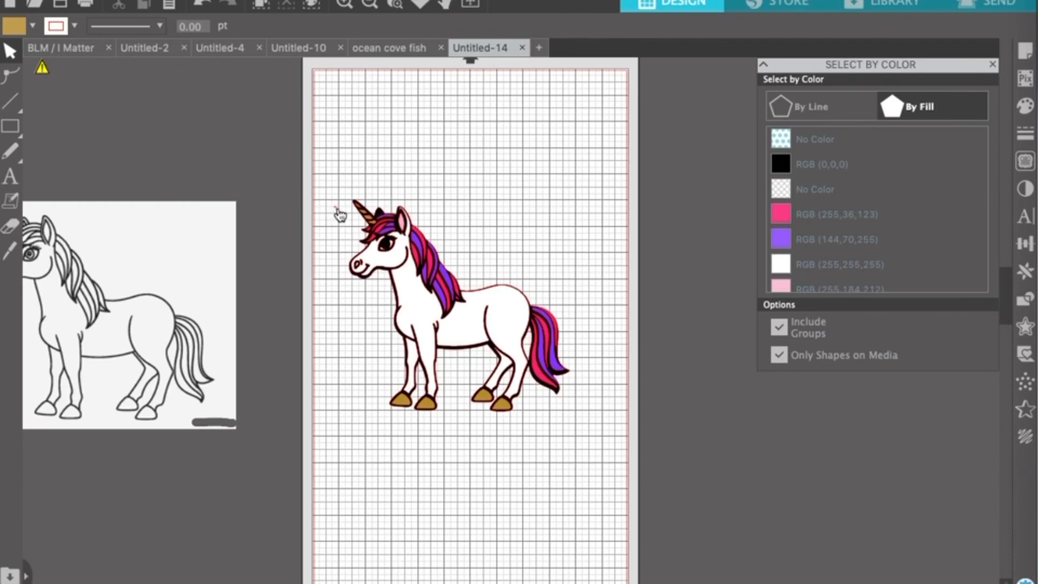
{"action": "left_click", "coordinate": [335, 204]}
{"action": "left_click", "coordinate": [383, 212]}
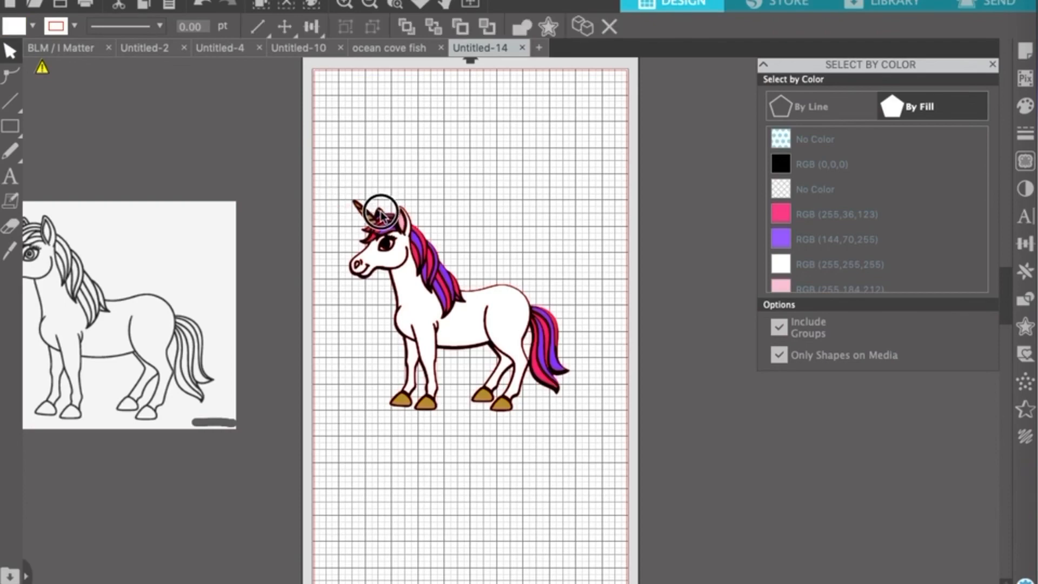
Select all layers of the assembled unicorn and flip them horizontally
{"action": "left_click", "coordinate": [343, 5]}
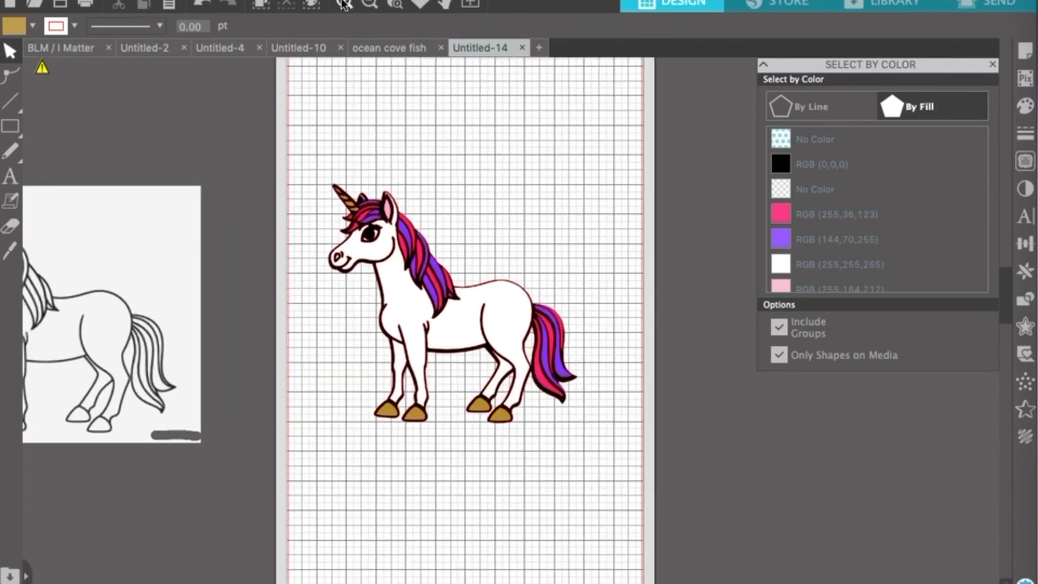
{"action": "scroll", "coordinate": [317, 321], "scroll_direction": "left", "scroll_amount": 2}
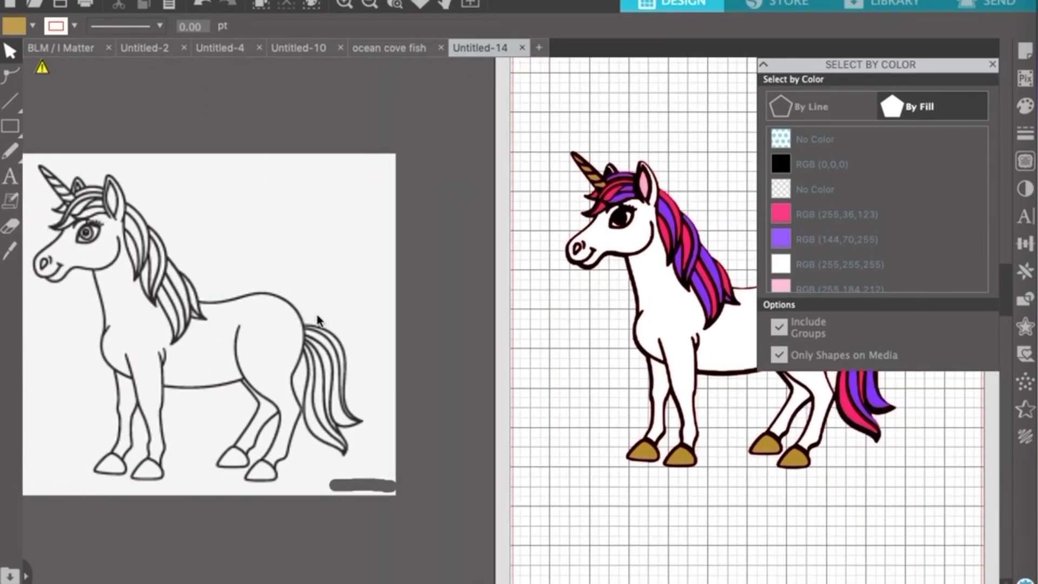
{"action": "scroll", "coordinate": [317, 320], "scroll_direction": "right", "scroll_amount": 5}
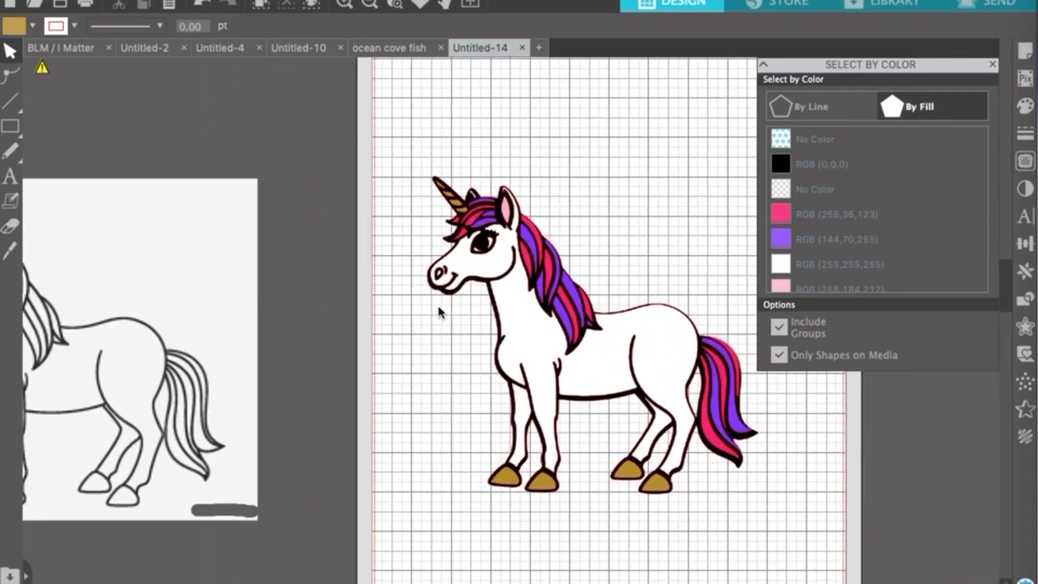
{"action": "scroll", "coordinate": [498, 363], "scroll_direction": "right", "scroll_amount": 3}
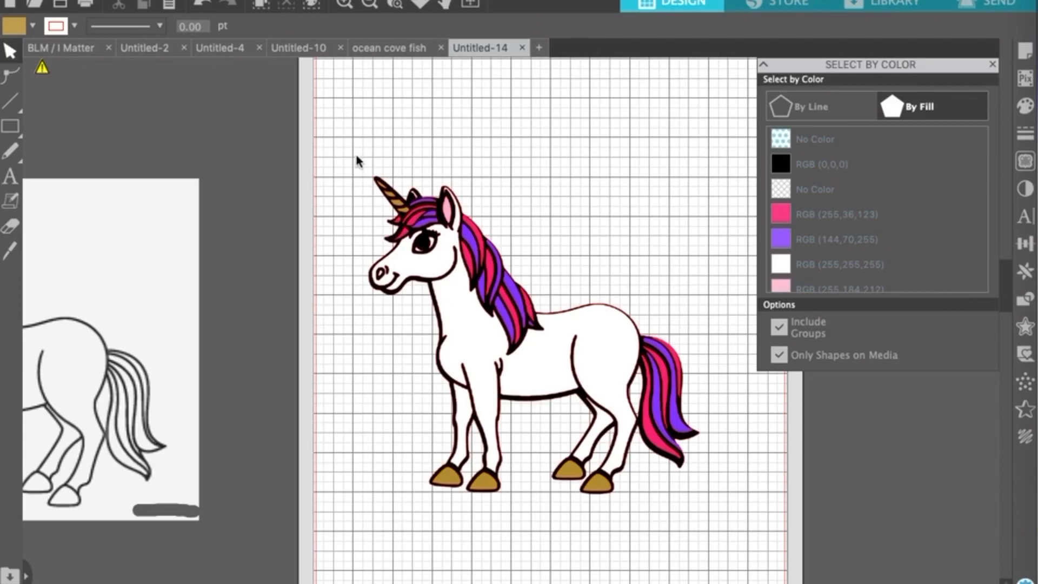
{"action": "left_click_drag", "start_coordinate": [357, 160], "coordinate": [698, 496]}
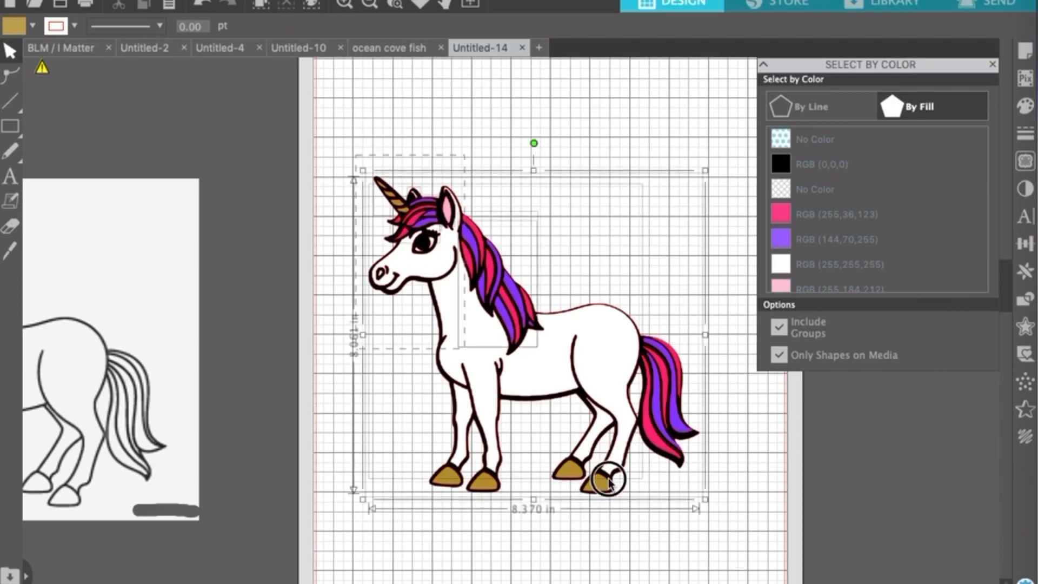
{"action": "right_click", "coordinate": [602, 393]}
{"action": "left_click", "coordinate": [656, 540]}
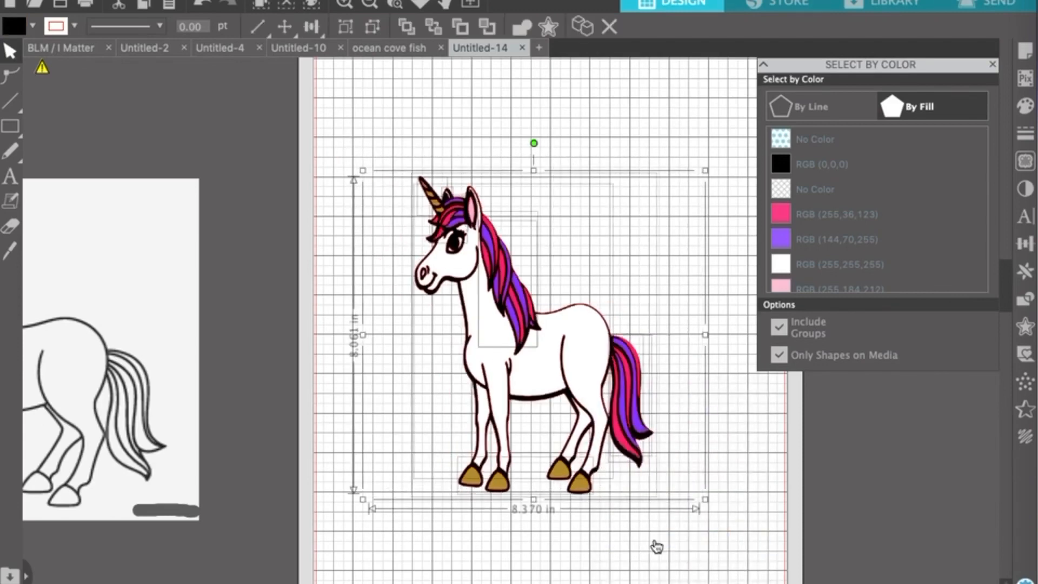
{"action": "left_click", "coordinate": [694, 392]}
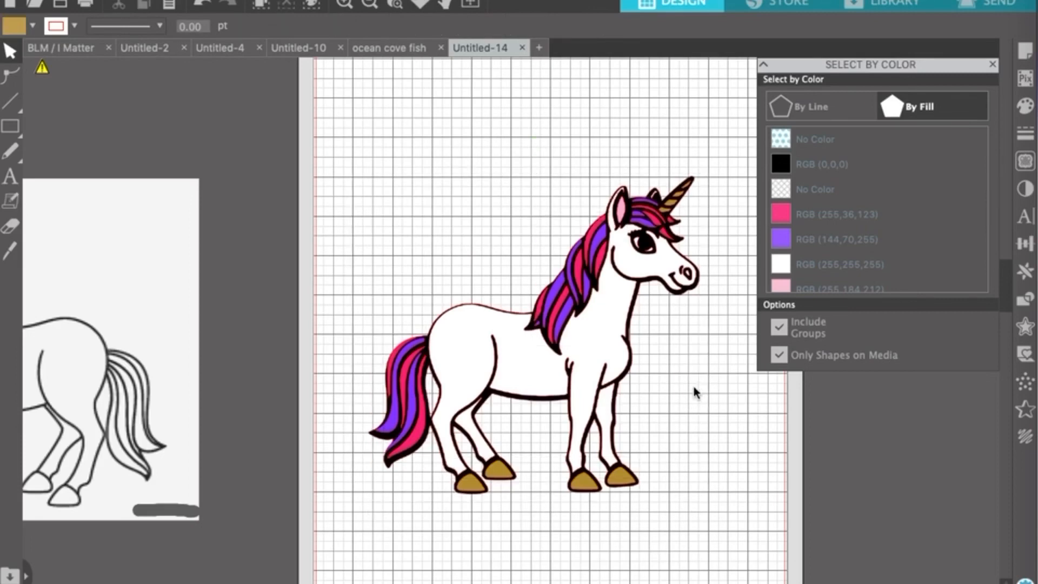